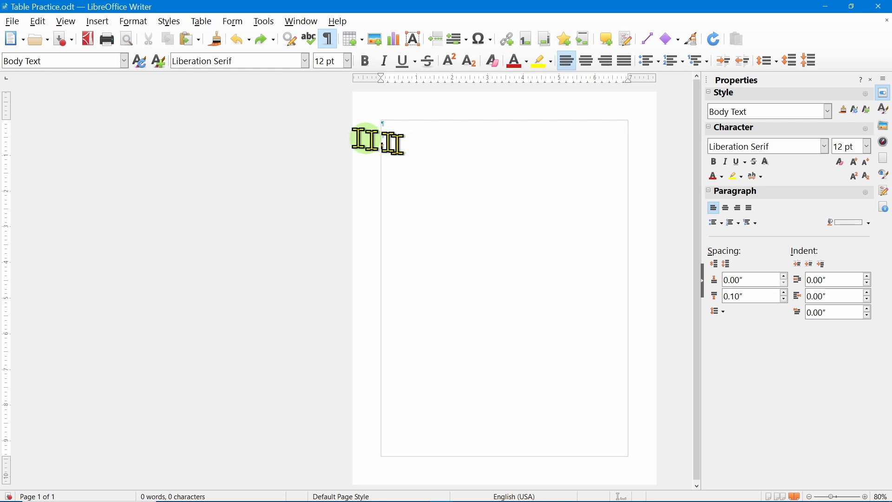
Set up a new table with 2 columns and 3 rows.
left_click(364, 39)
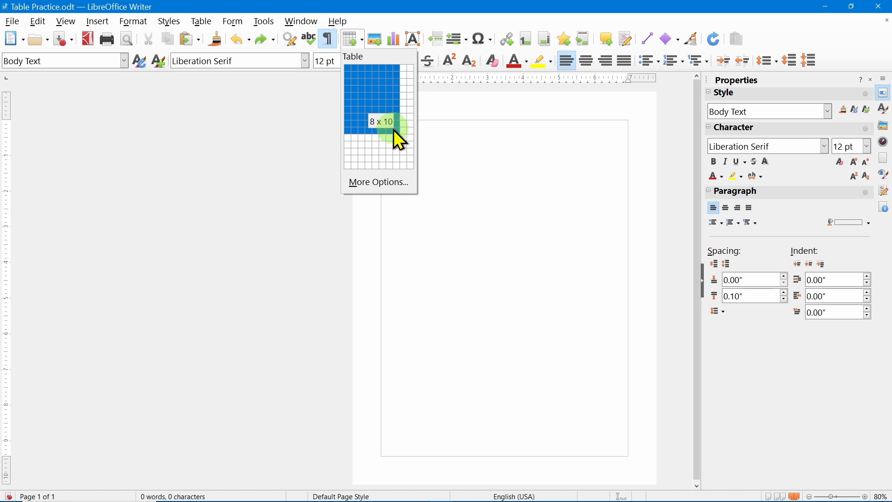
left_click(379, 20)
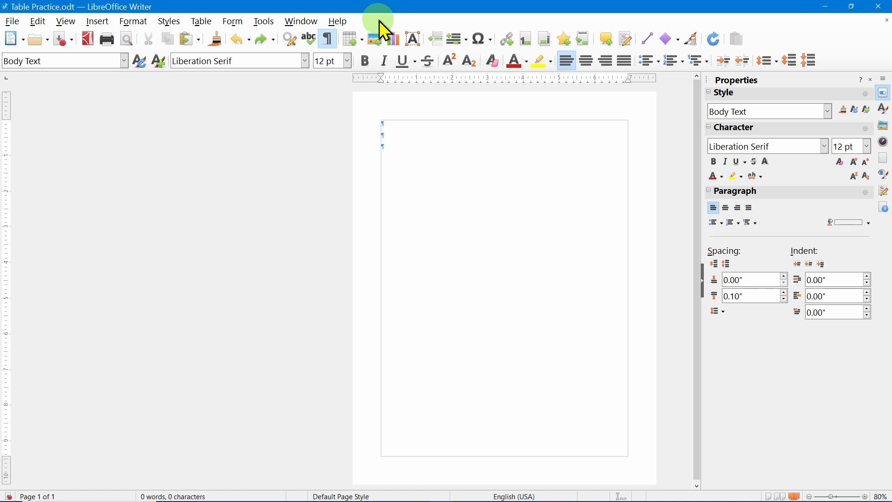
left_click(199, 23)
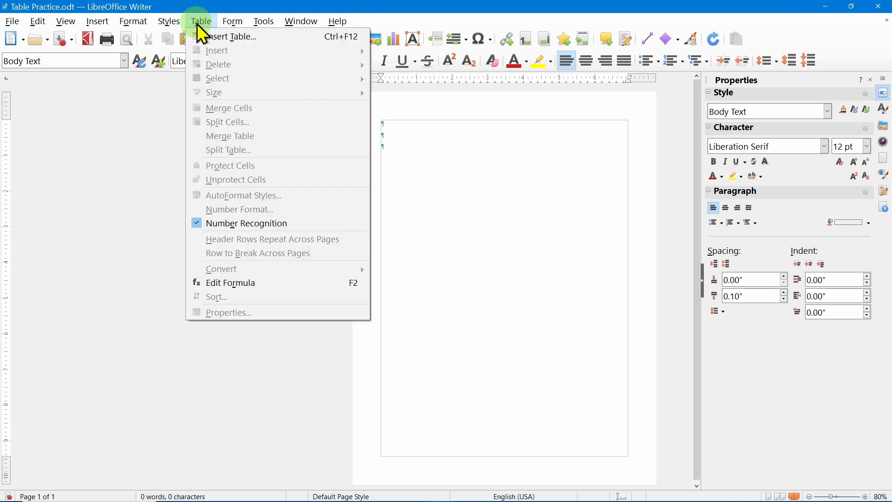
left_click(242, 41)
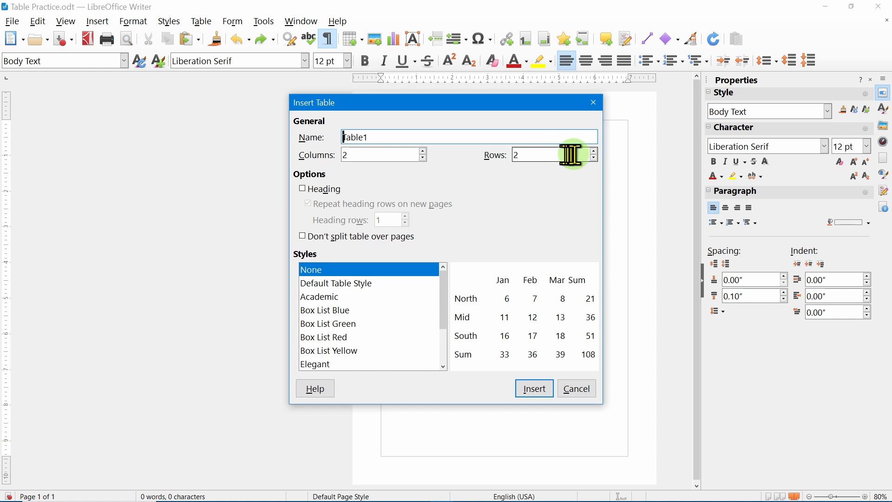
left_click(596, 152)
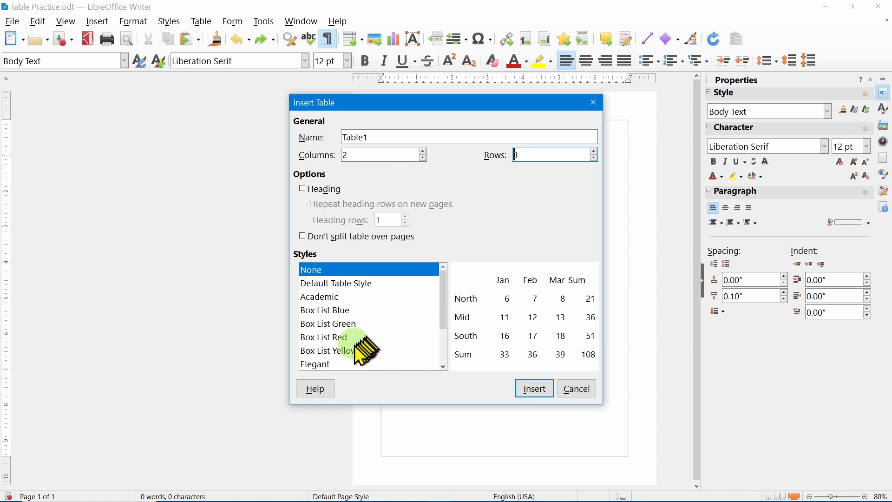
Preview the Elegant and Box List Red styles, then insert the table with the Default Table Style.
left_click(324, 365)
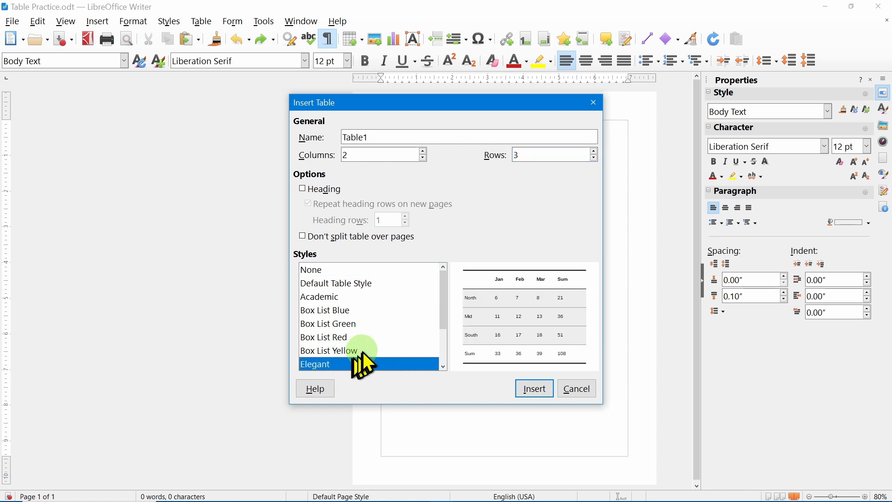
left_click(344, 338)
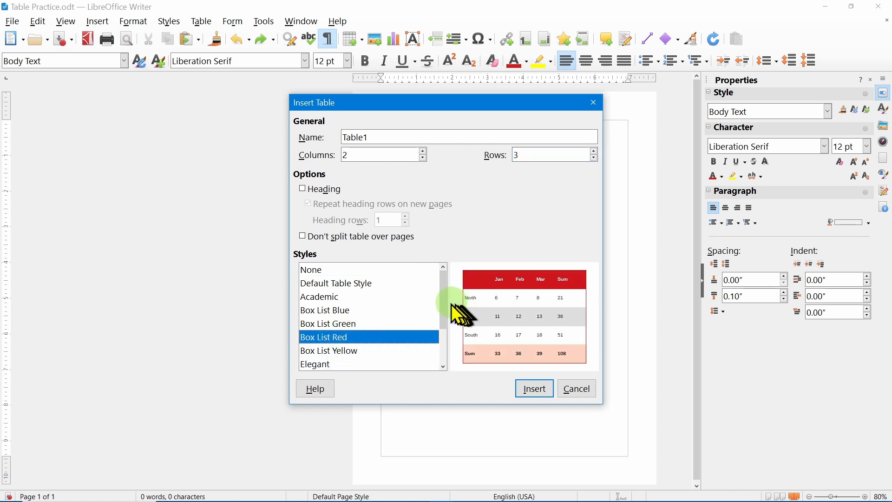
left_click_drag(446, 297, 445, 269)
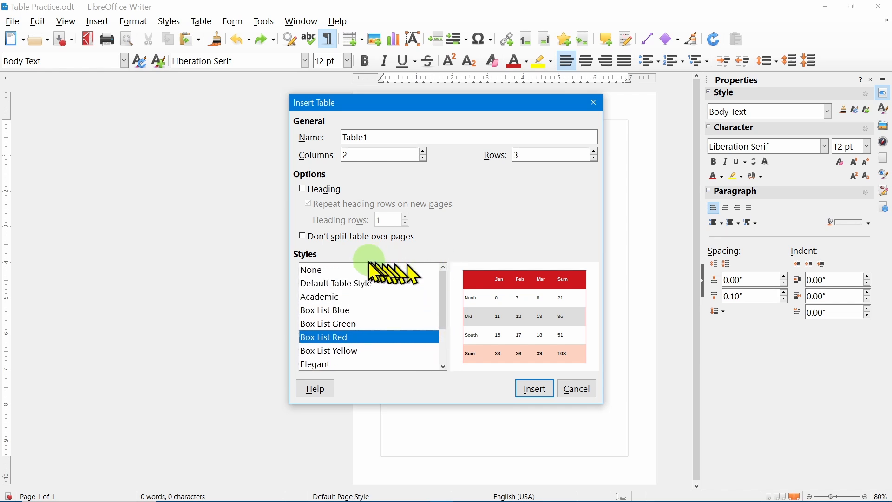
left_click(344, 285)
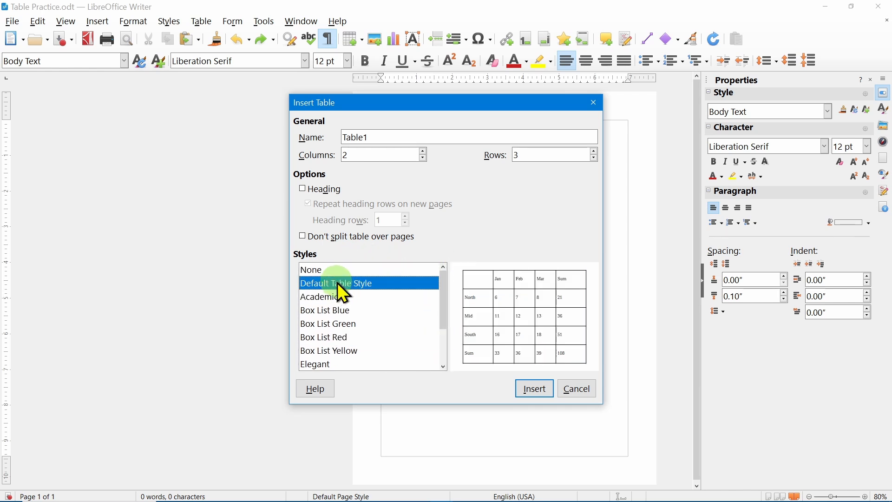
left_click(537, 391)
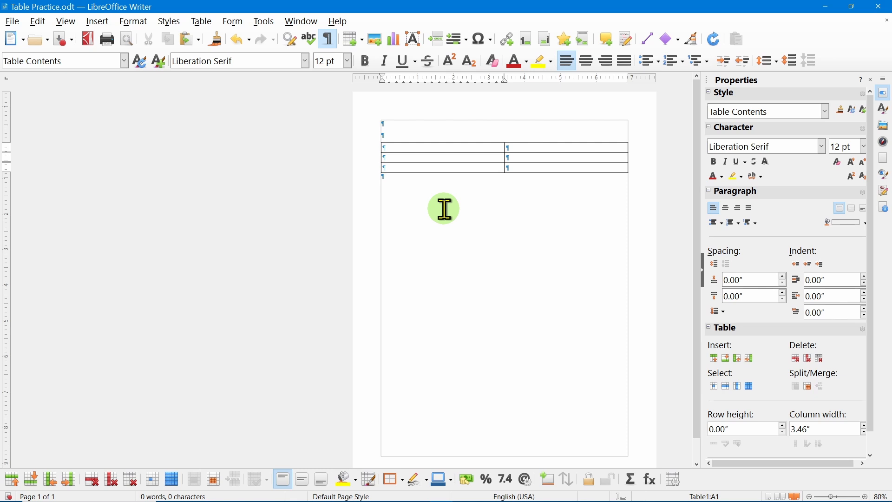
Enter 1 in the first cell of the table, on a single line.
key("Down")
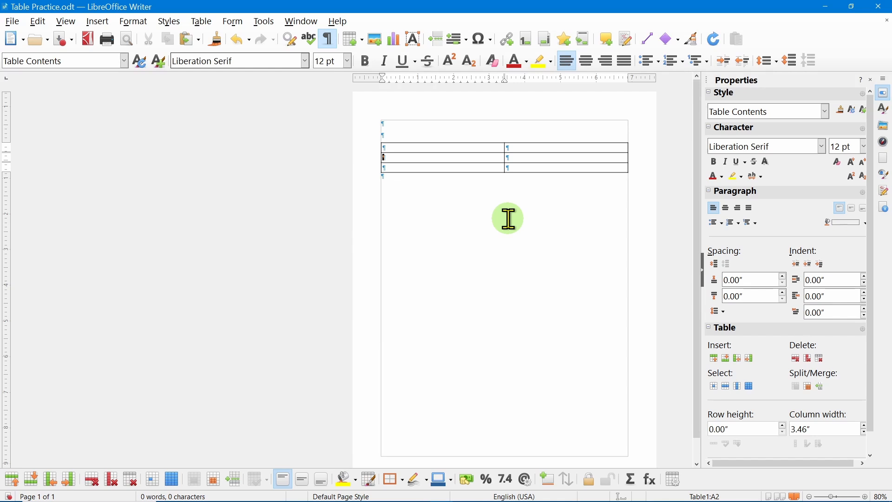
left_click(402, 145)
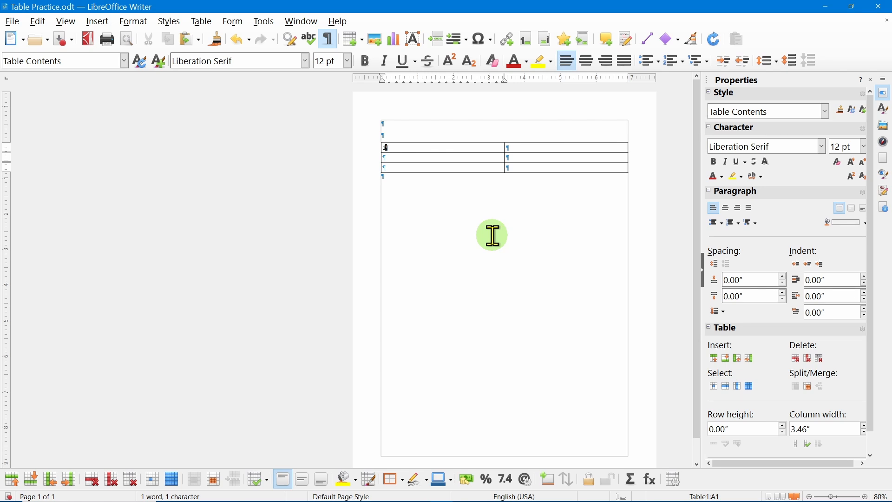
key("Return")
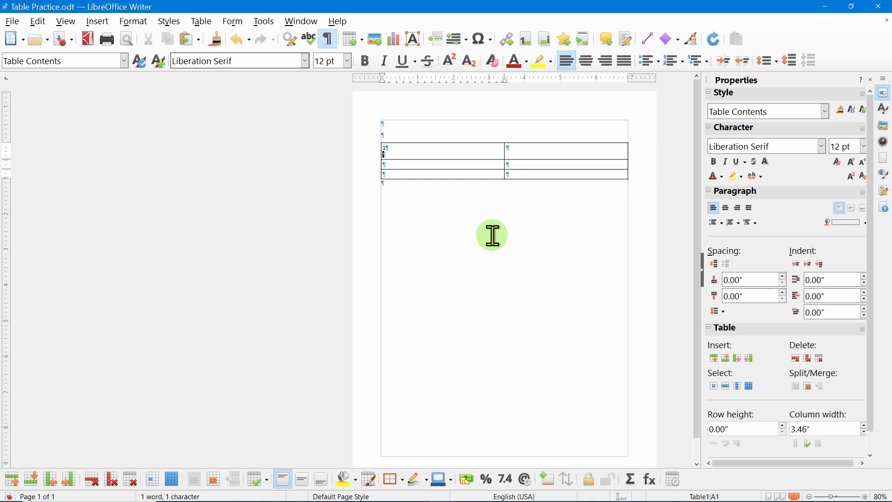
key("BackSpace")
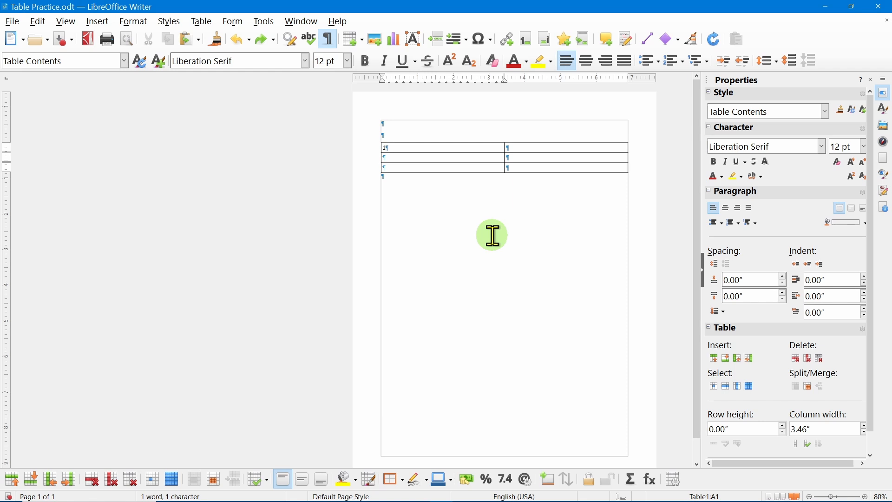
Fill the remaining cells in order with Getting Started, 2, Creating a story, 3 and Creating a book.
key("Tab")
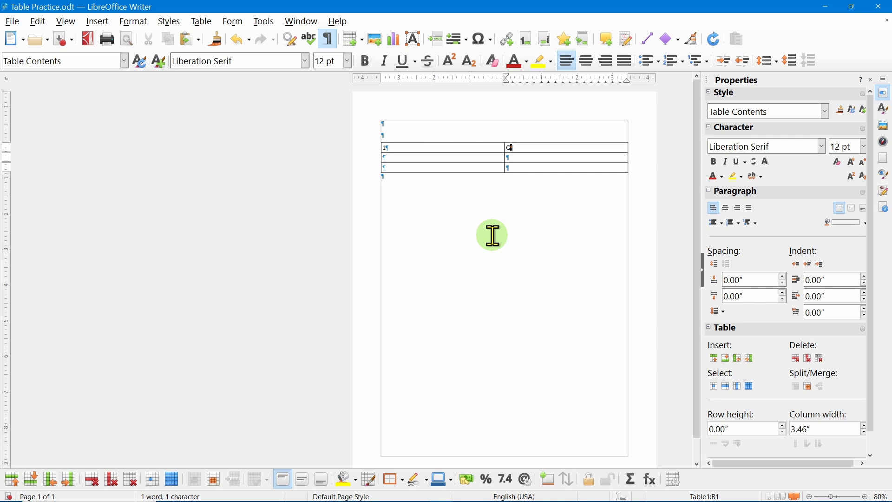
type("2")
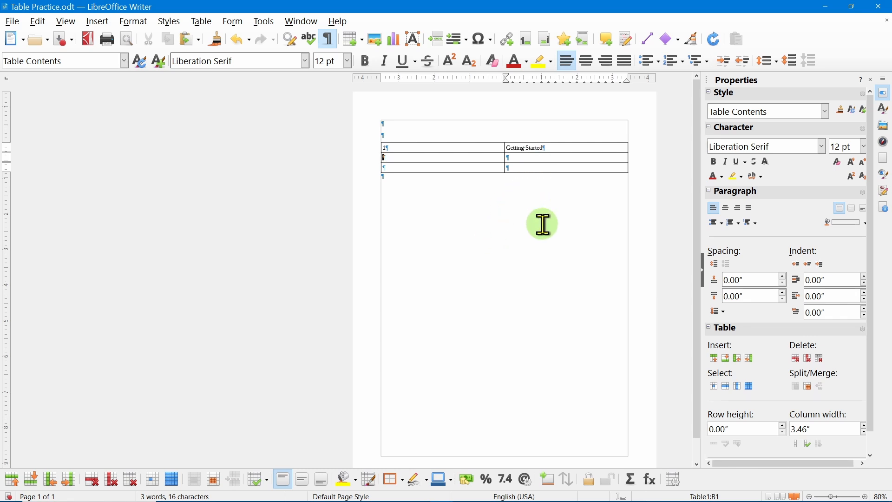
key("Tab")
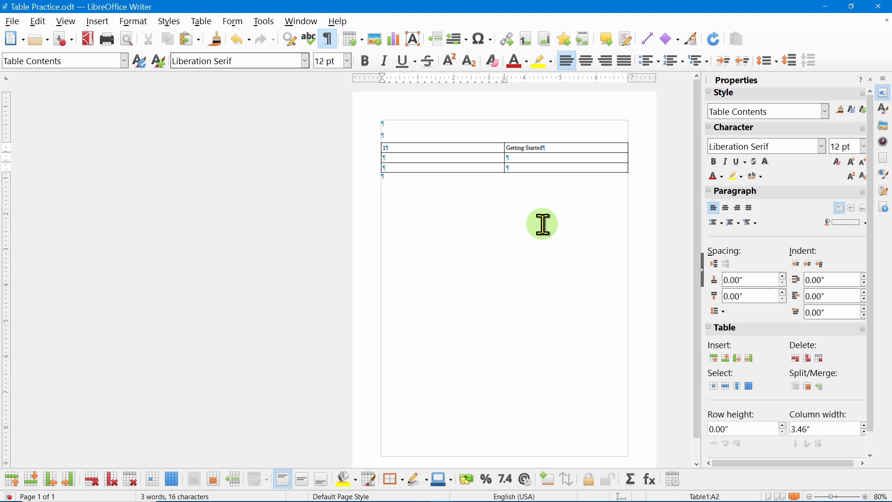
type("2\tCreating a story 3\tCreating a book")
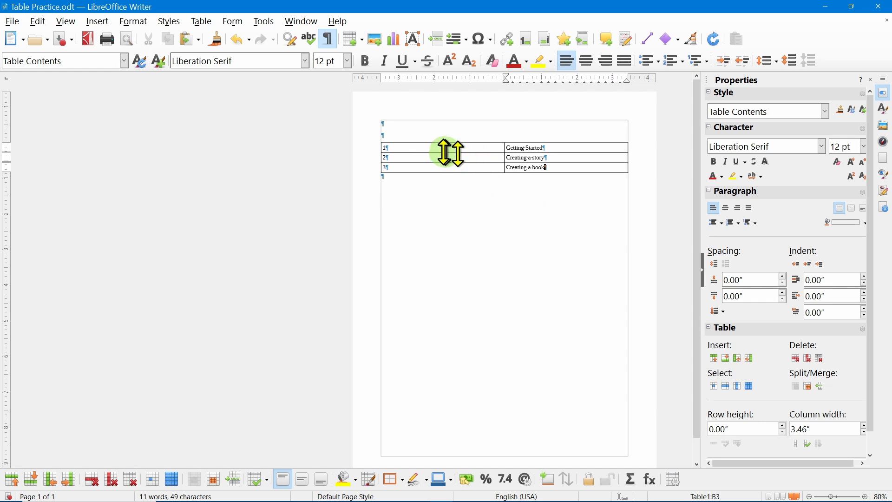
Insert a new row above the first row of the table.
left_click(423, 149)
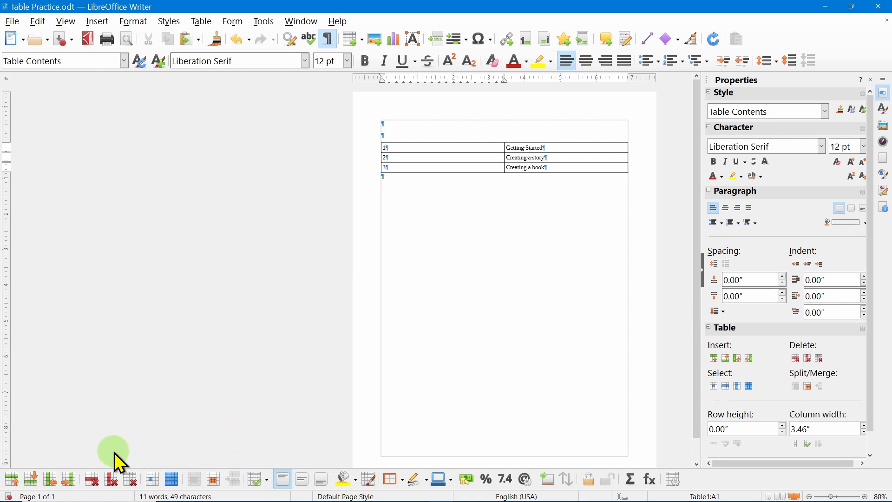
left_click(409, 126)
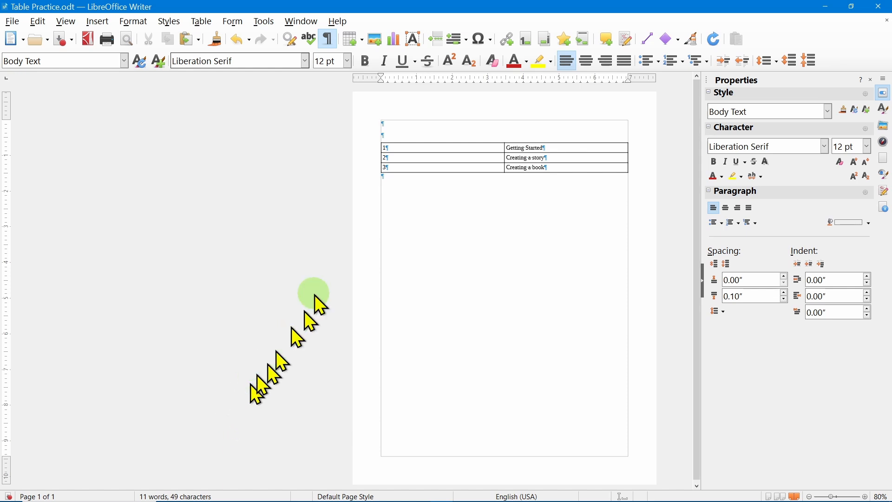
left_click(398, 148)
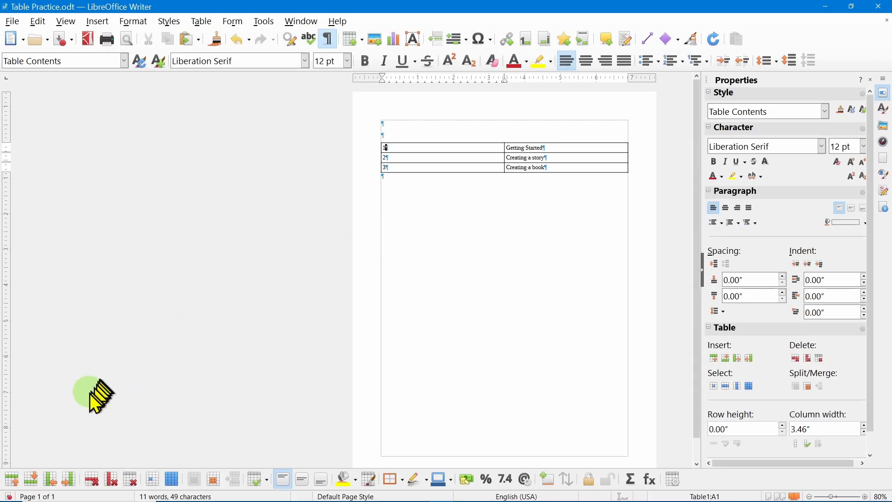
left_click(13, 482)
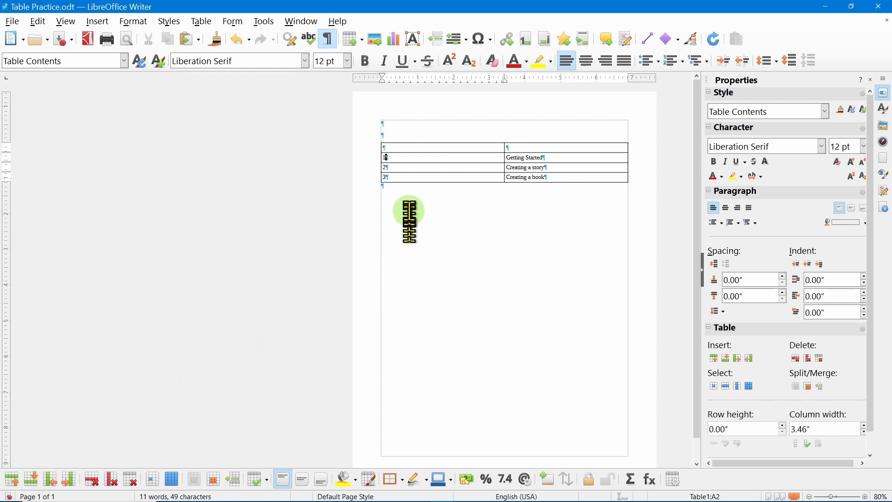
Enter the headings Project Number and Project Name in the empty top row.
left_click(416, 144)
type("Project Number")
key("Tab")
type("Project Name")
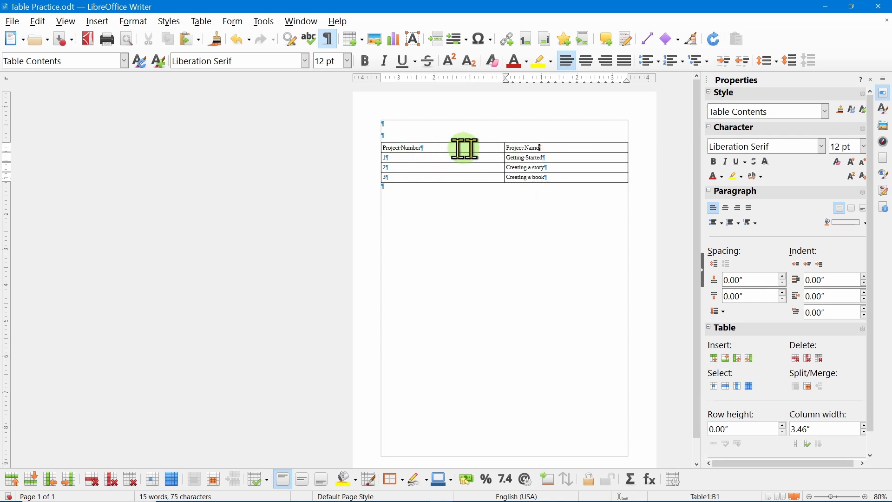
Make both heading cells in the top row bold and centred.
left_click(412, 148)
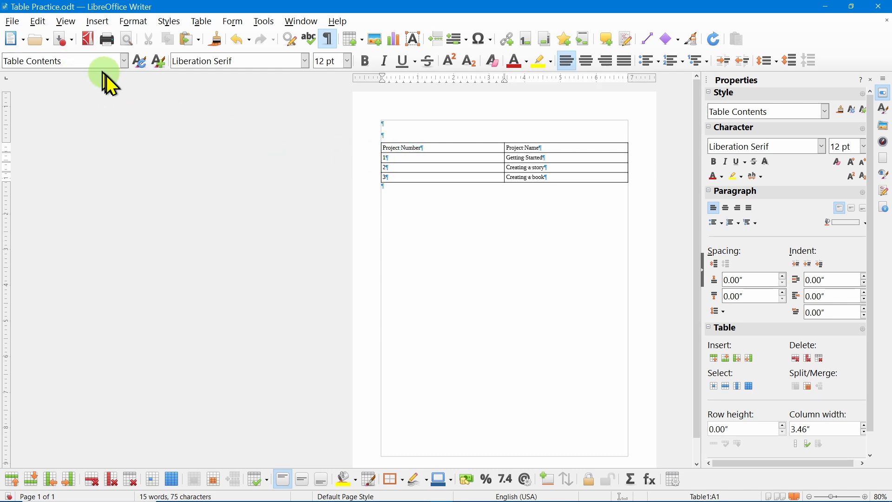
double_click(396, 149)
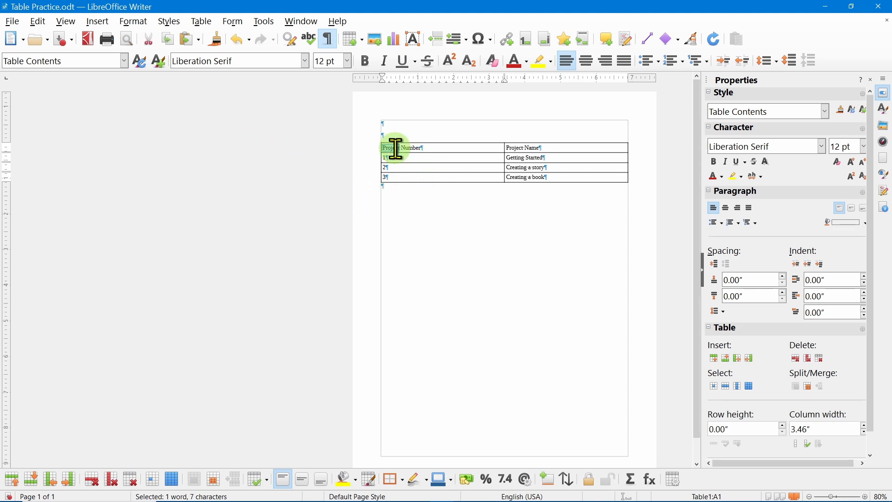
left_click(561, 146, "shift")
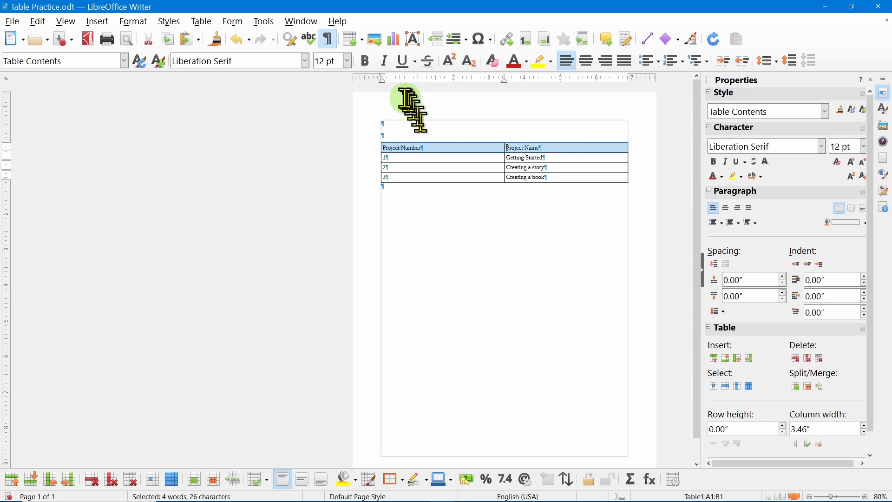
left_click(368, 60)
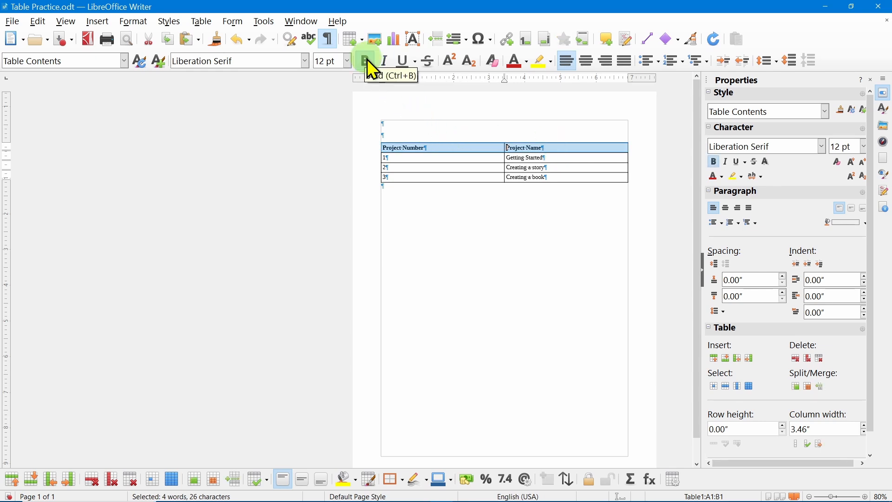
left_click(587, 66)
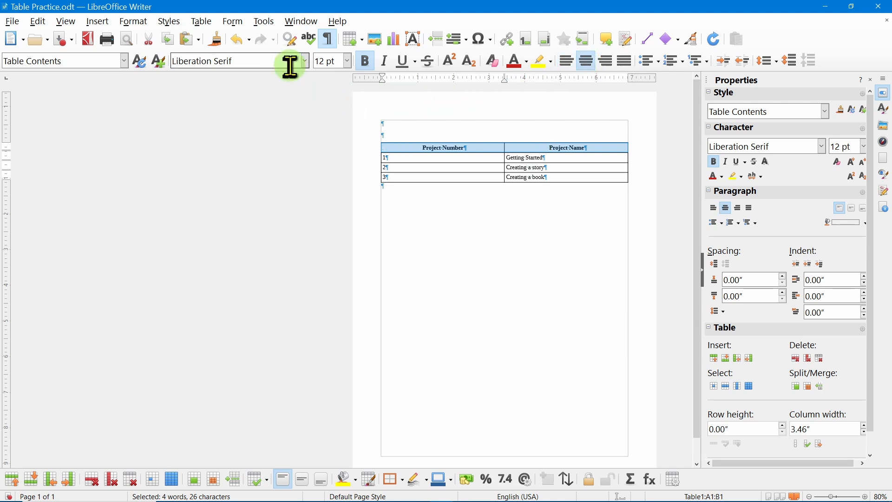
Change the font of the heading row to Liberation Sans.
left_click(304, 62)
left_click(308, 65)
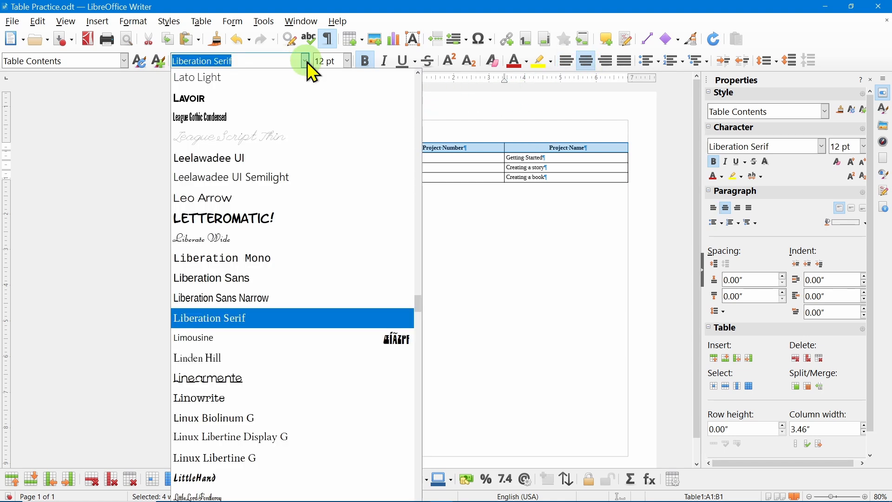
left_click(228, 282)
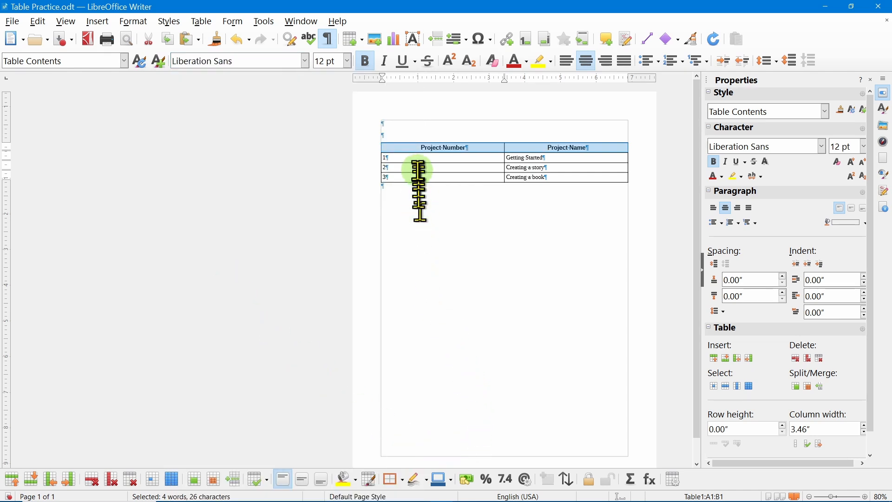
left_click(433, 199)
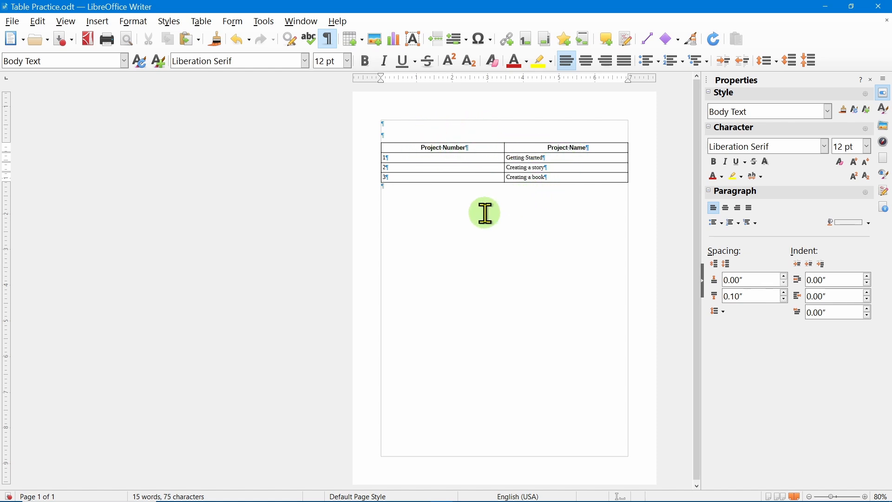
key("ctrl+z")
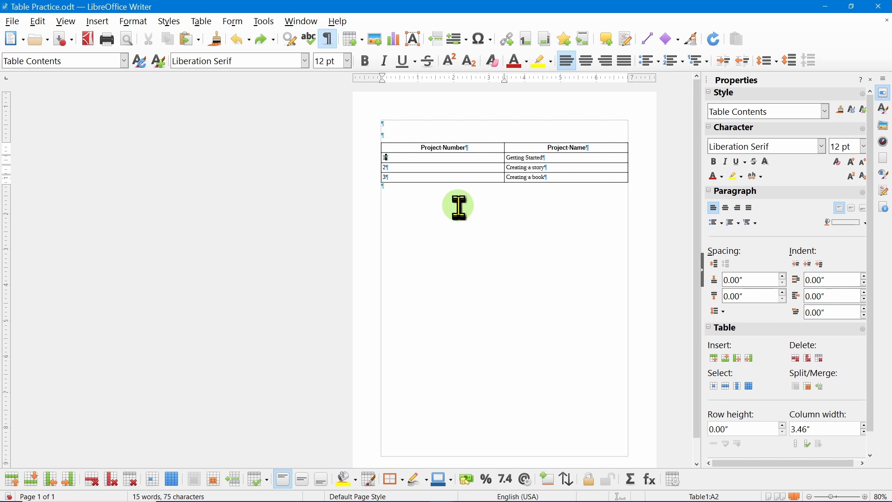
Create a new custom paragraph style named My cells, inheriting from Table Contents.
left_click(520, 177)
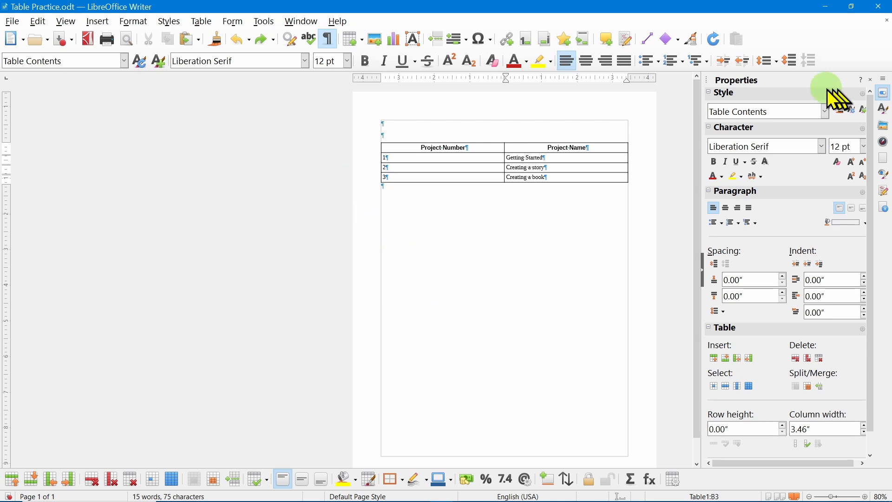
left_click(885, 111)
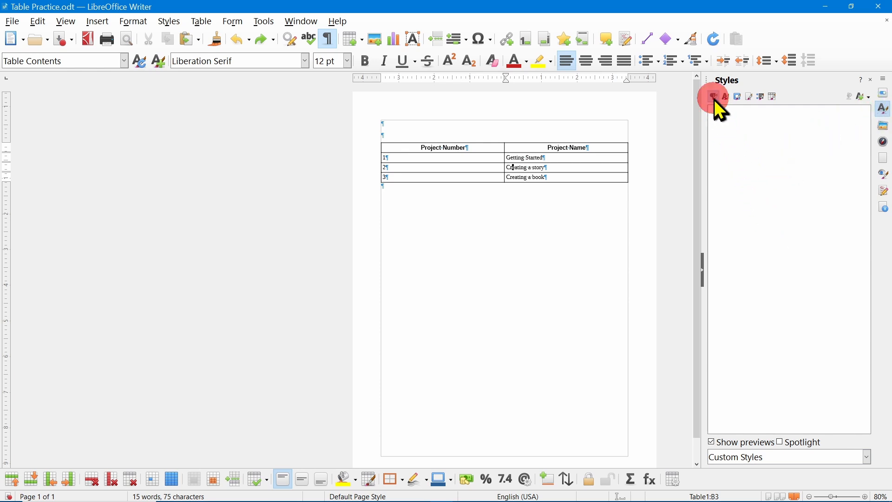
right_click(738, 147)
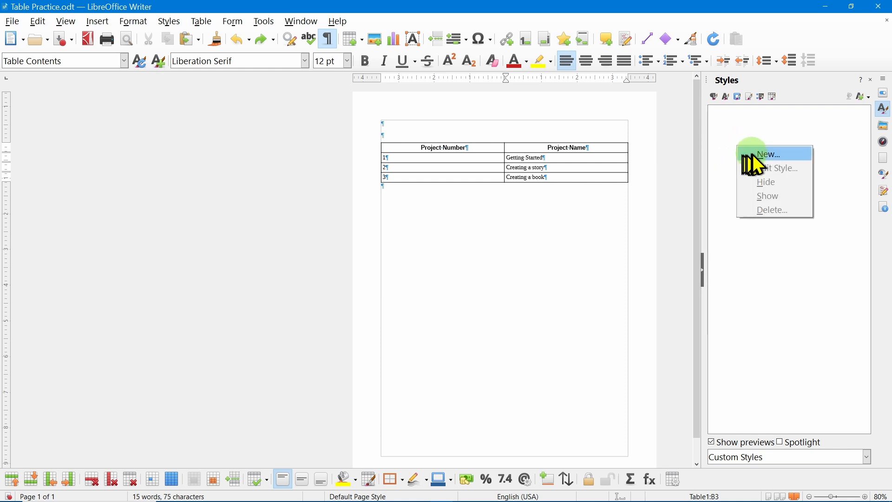
left_click(760, 154)
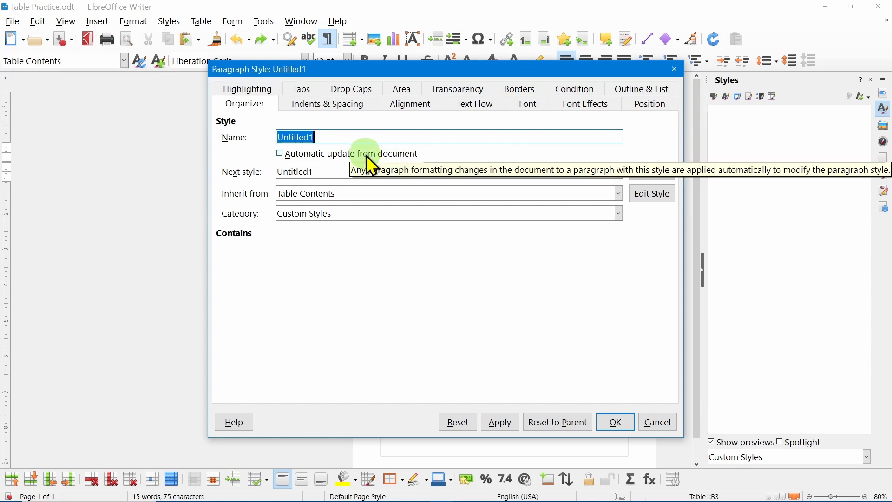
type("My cells")
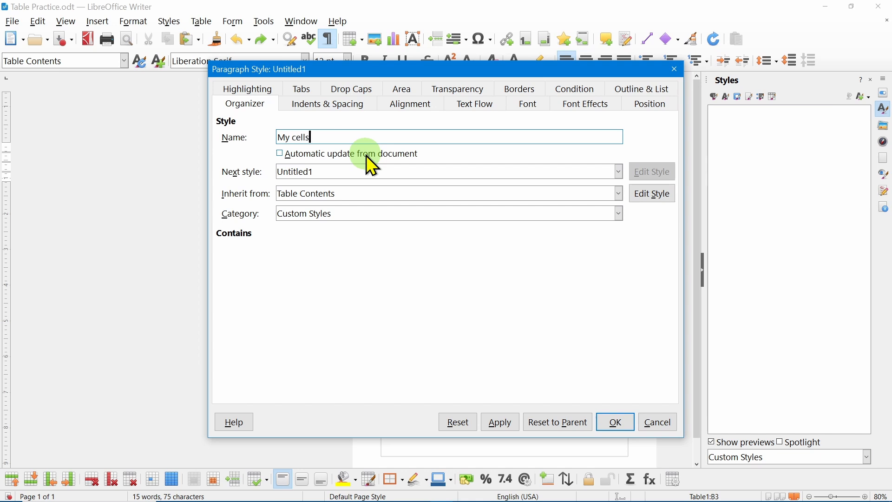
key("Tab")
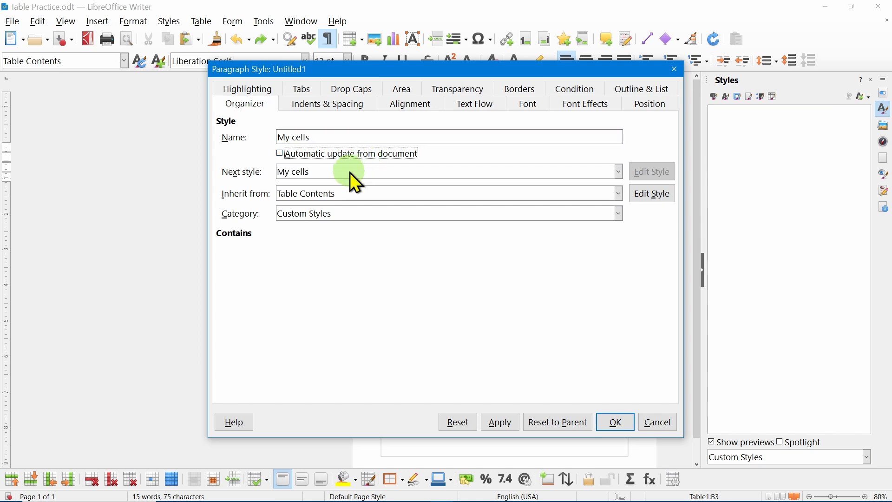
Set the font of the My cells style to Arial with Bold style and save the style.
left_click(339, 111)
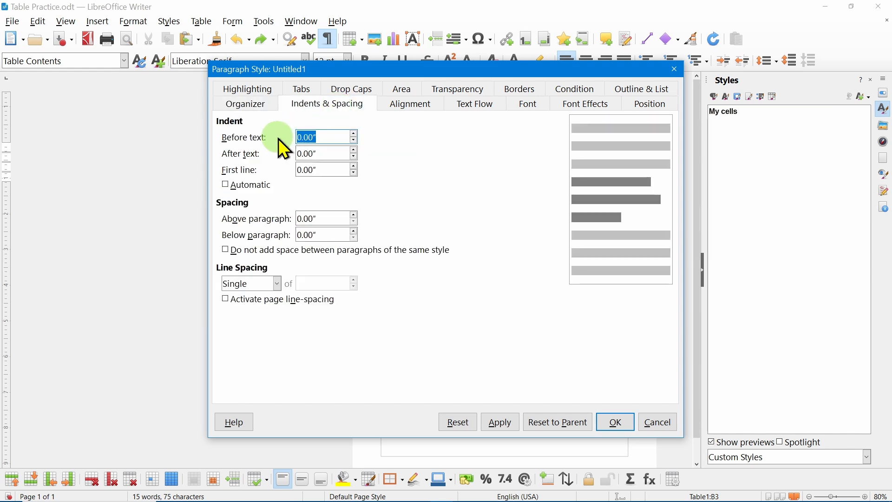
left_click(404, 109)
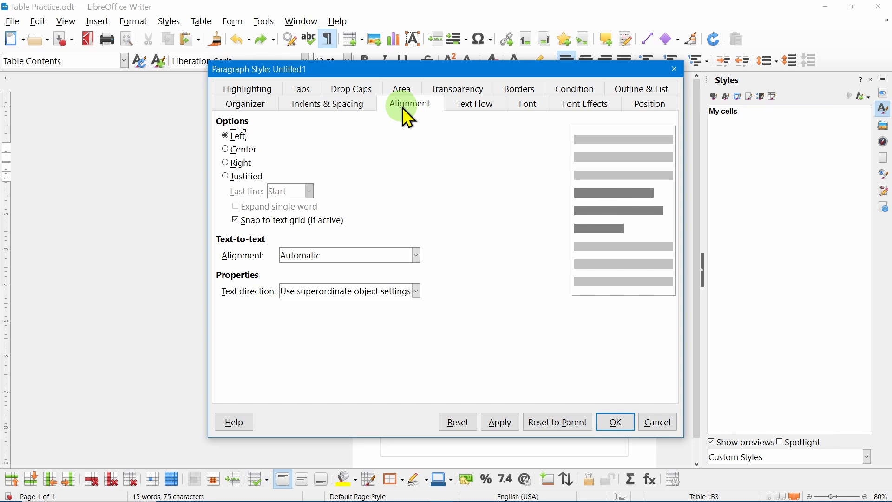
left_click(527, 108)
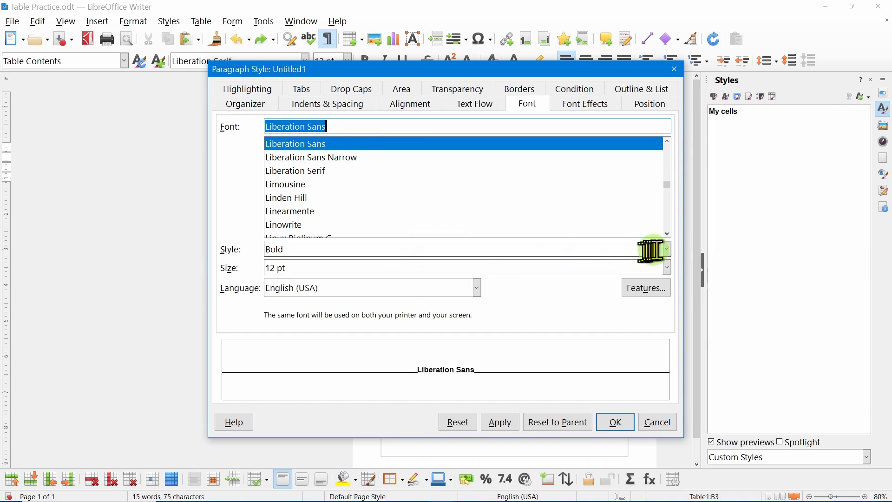
left_click(665, 250)
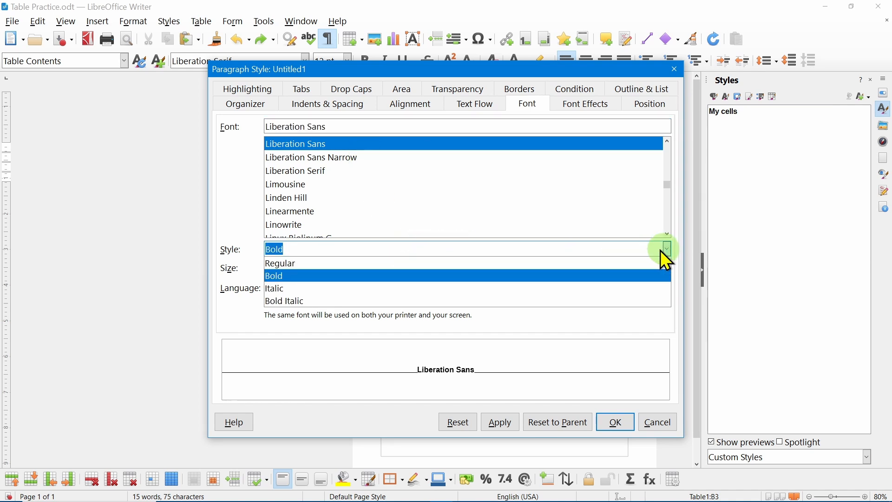
left_click(305, 278)
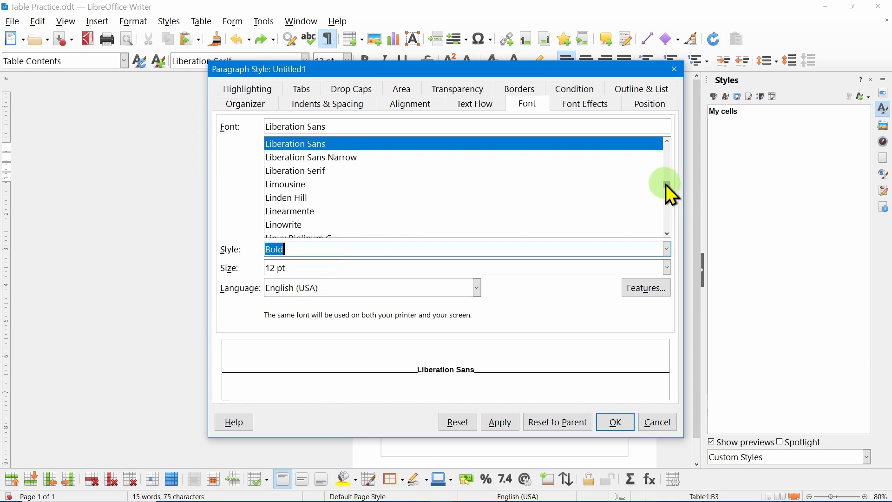
left_click_drag(668, 186, 666, 150)
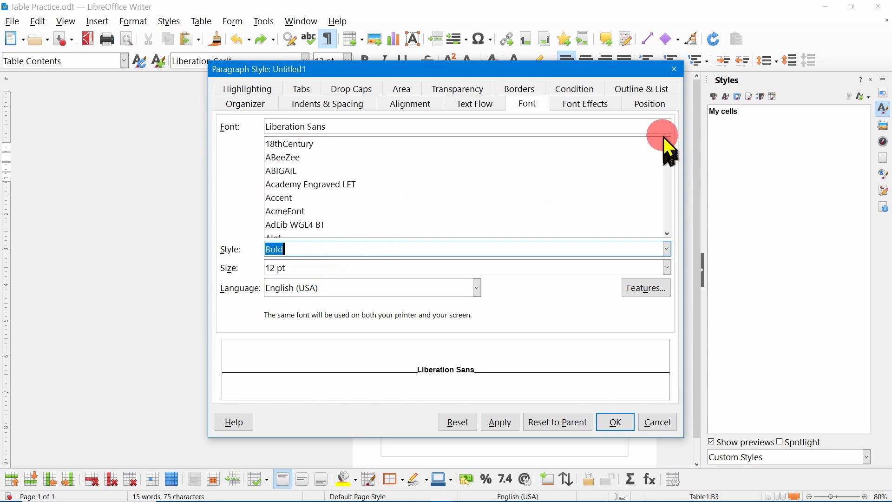
left_click(421, 172)
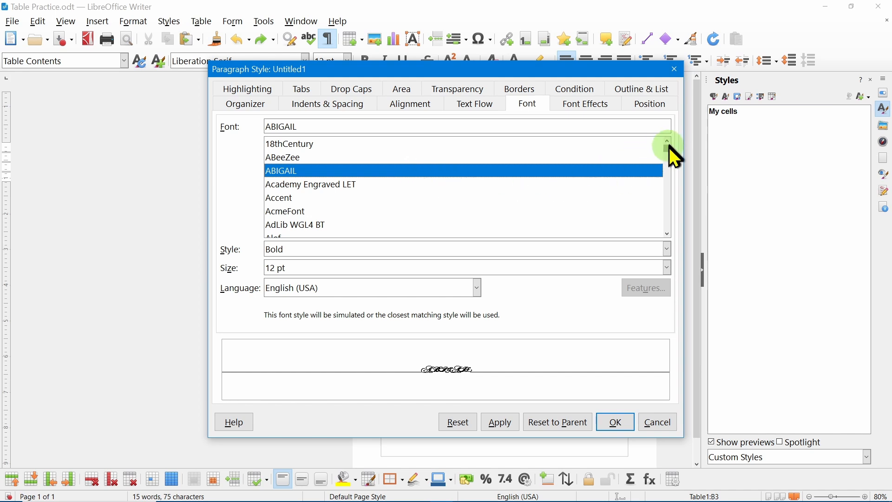
left_click_drag(669, 147, 669, 151)
left_click(468, 198)
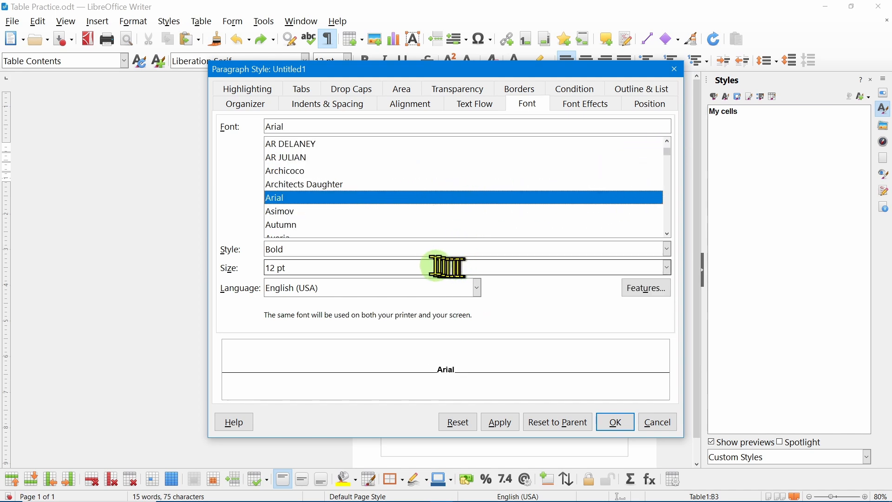
left_click(618, 424)
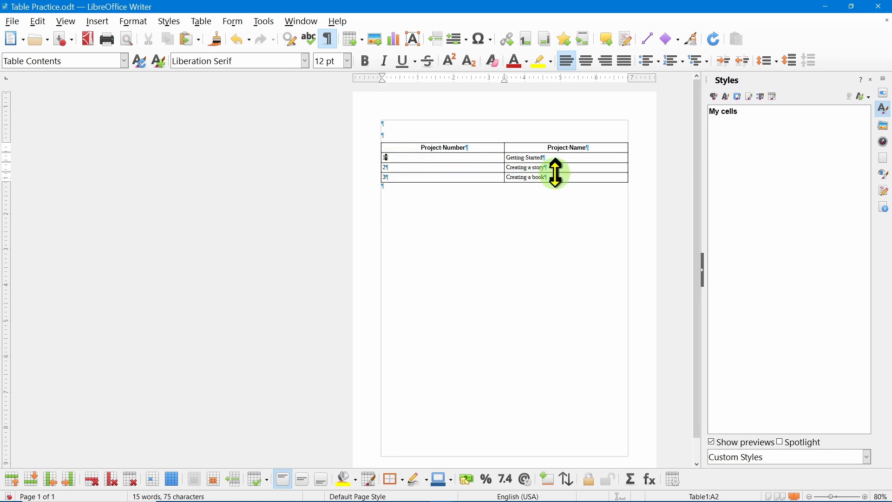
Apply the My cells style to all cells in the three rows below the heading row.
left_click_drag(556, 176, 556, 176)
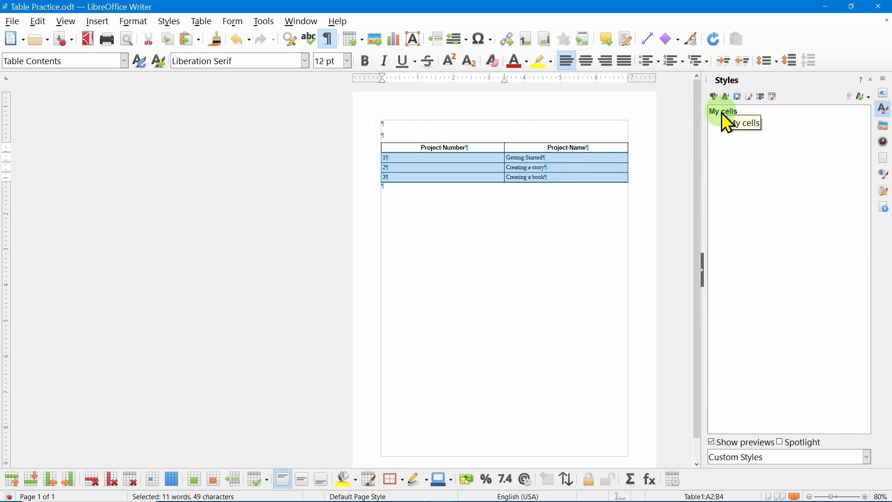
double_click(721, 113)
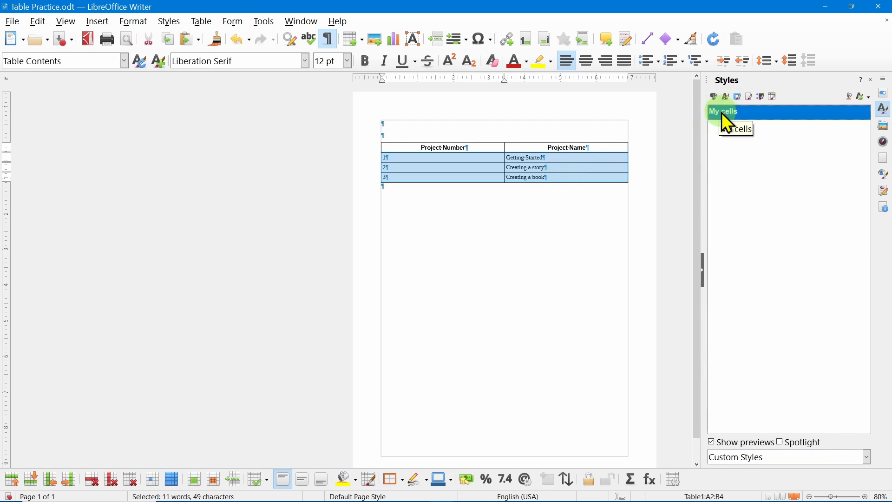
left_click(514, 204)
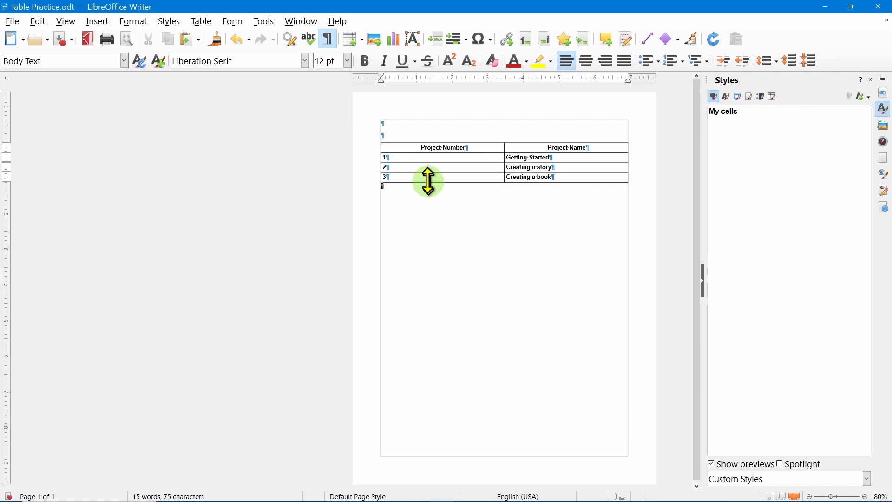
Delete the text Getting Started from its cell and narrow the first table column to about 2 inches.
left_click(429, 156)
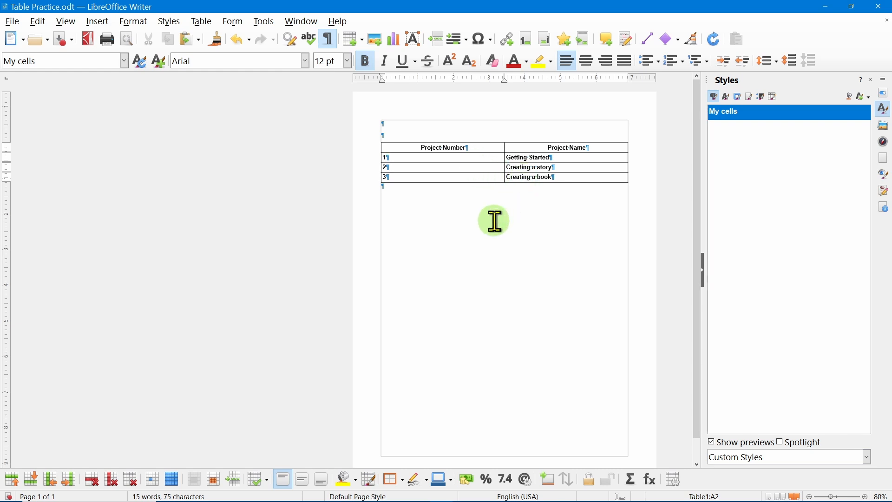
key("Tab")
key("Delete")
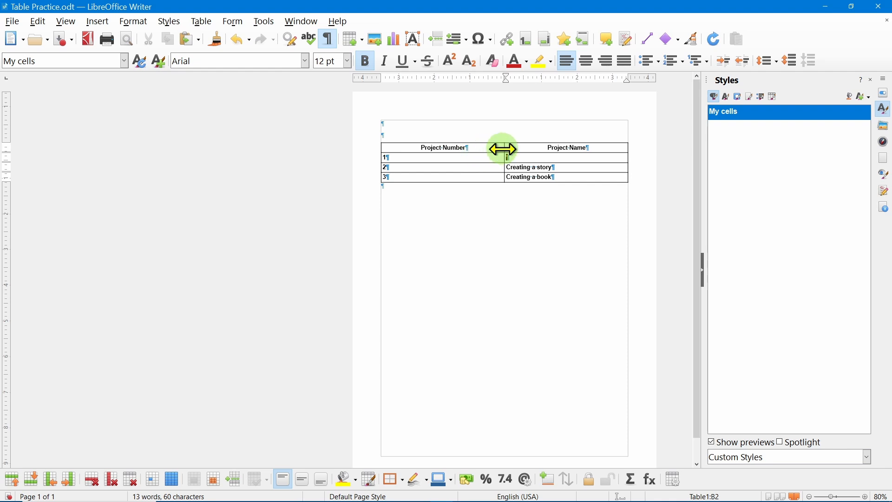
left_click_drag(503, 149, 455, 148)
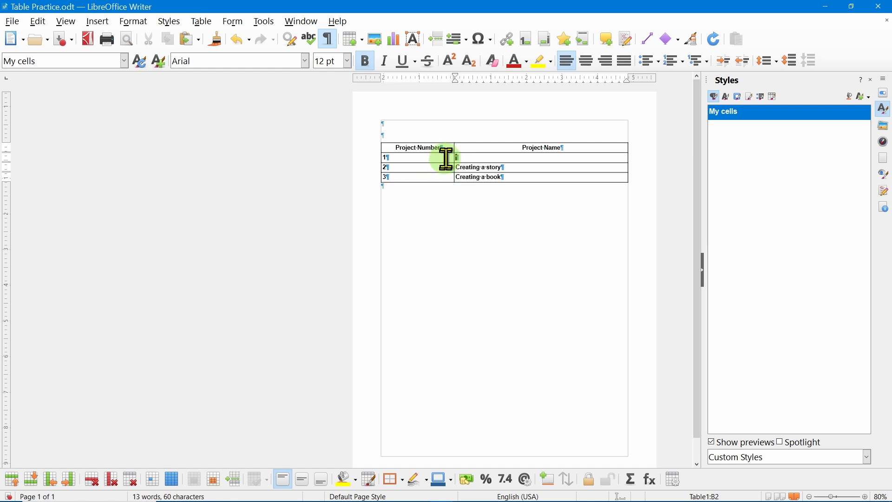
Set the table's alignment to Center and its width to 4 inches in the table properties.
left_click(428, 156)
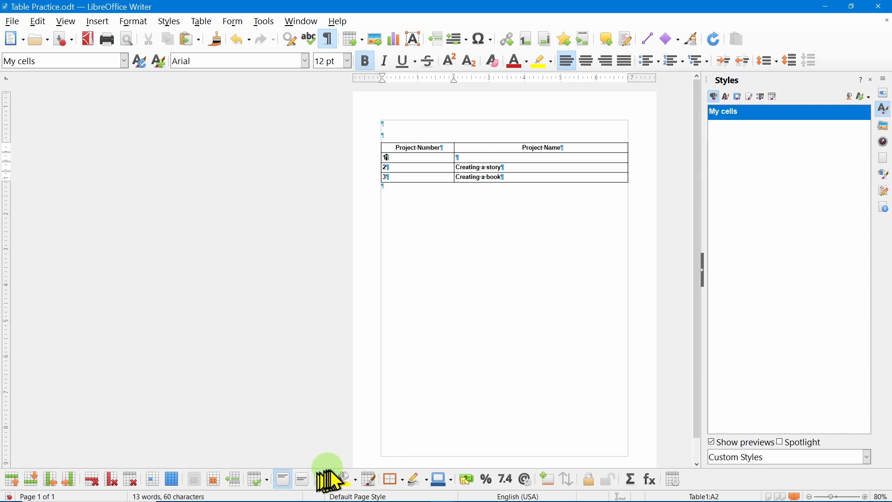
left_click(674, 481)
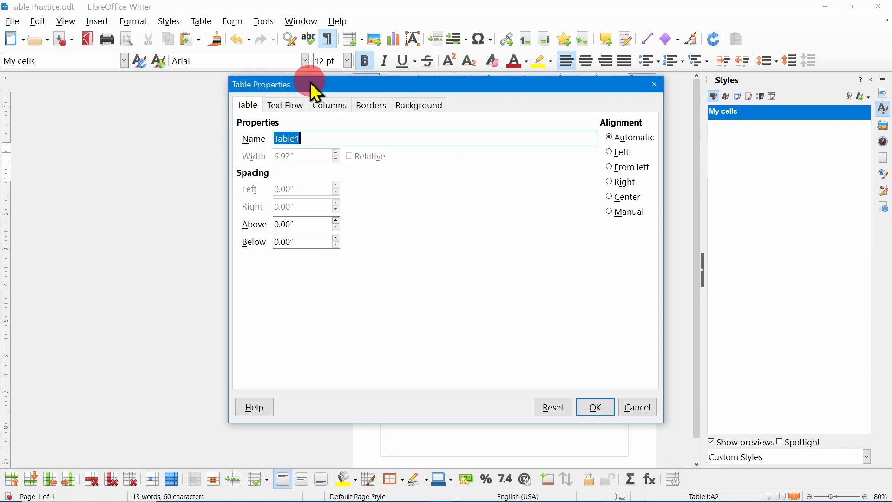
left_click_drag(310, 82, 349, 96)
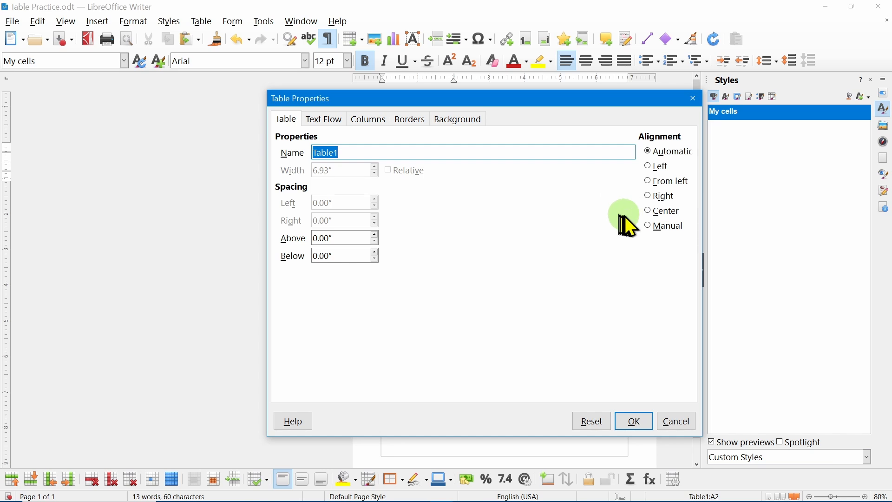
left_click(649, 211)
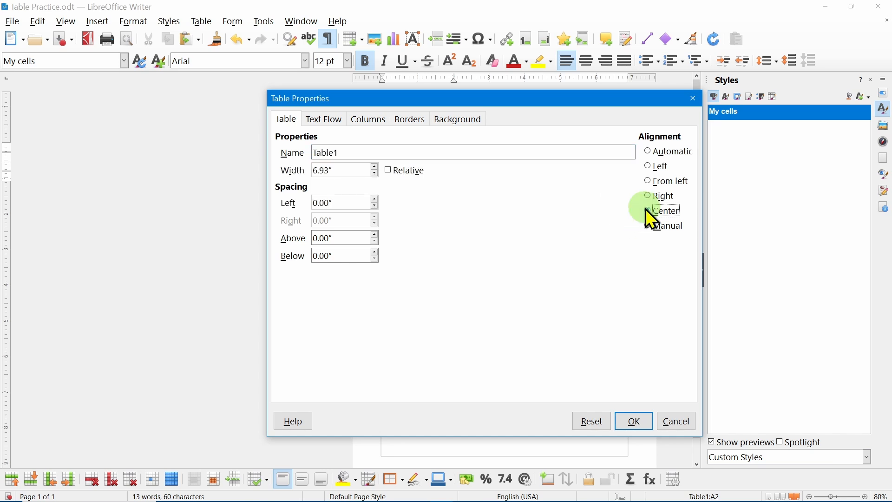
left_click_drag(360, 170, 305, 168)
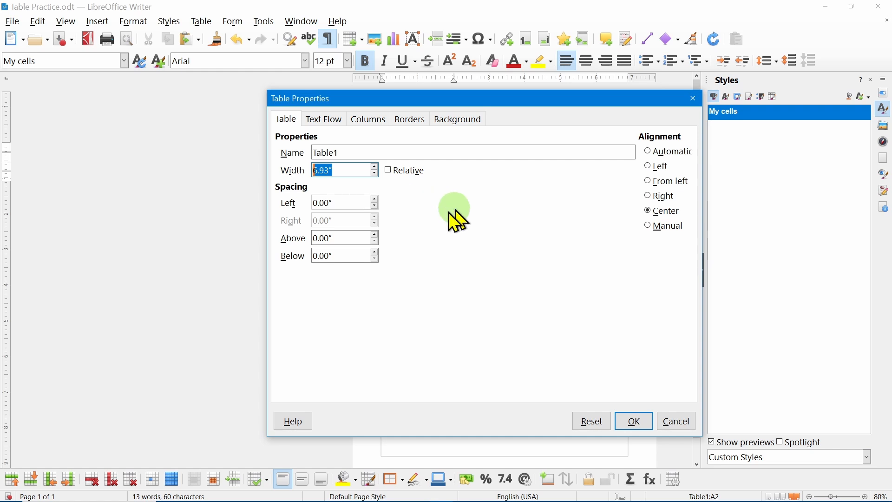
type("4")
key("Tab")
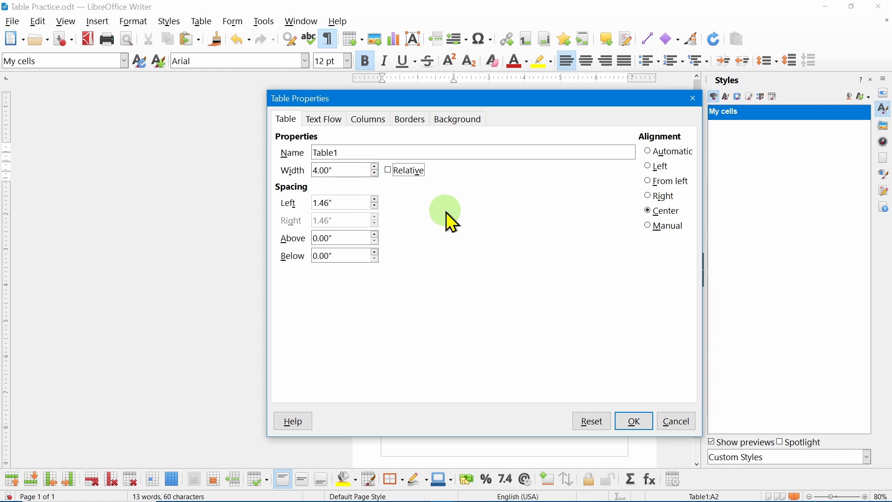
Set the width of the table's first column to 1 inch.
left_click(360, 120)
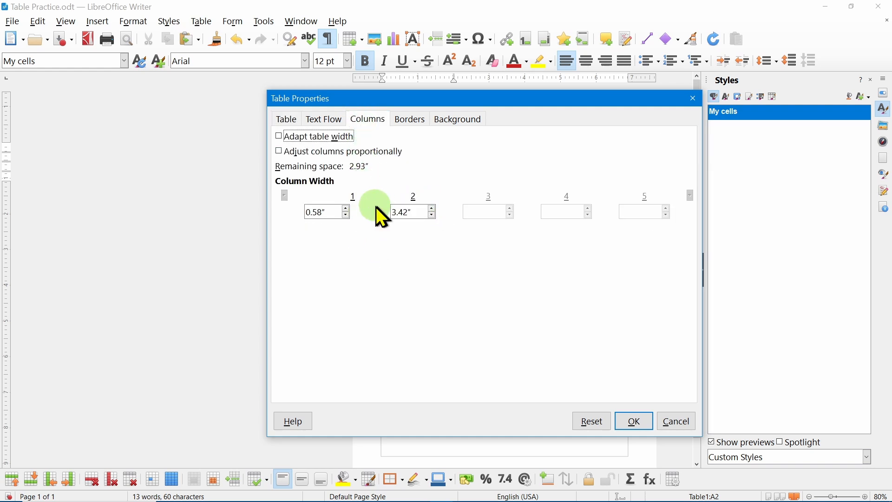
left_click_drag(334, 212, 297, 223)
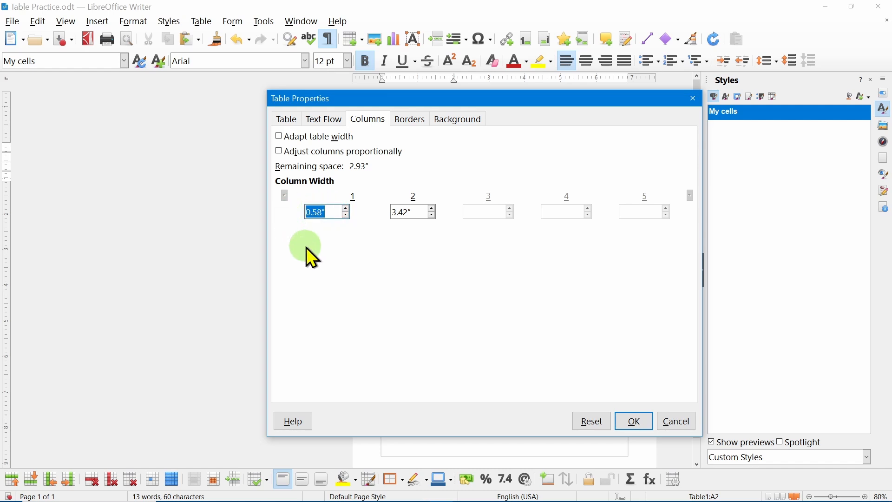
type("1")
key("Tab")
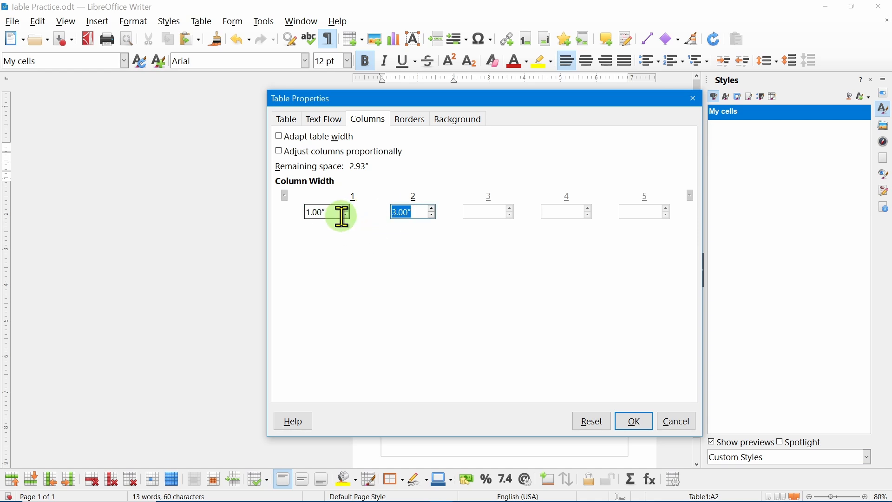
left_click(414, 212)
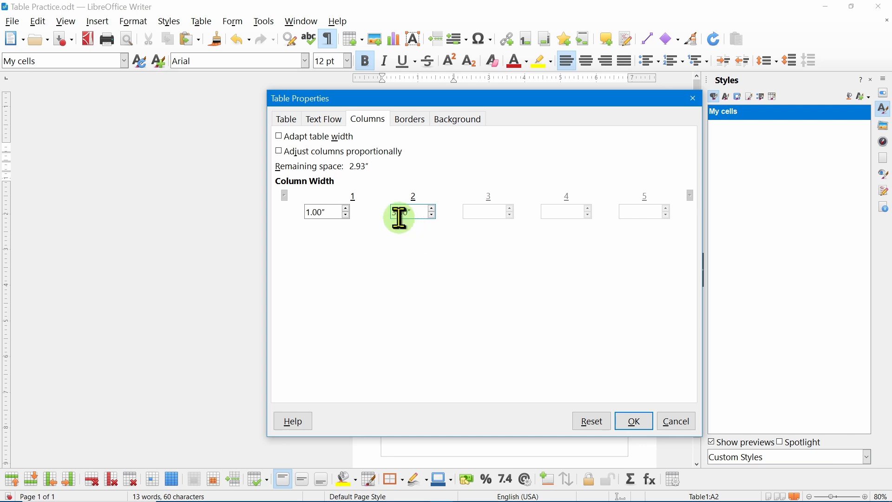
Choose the last border line arrangement preset for the table and set the line thickness to Medium (1.5pt).
left_click(411, 122)
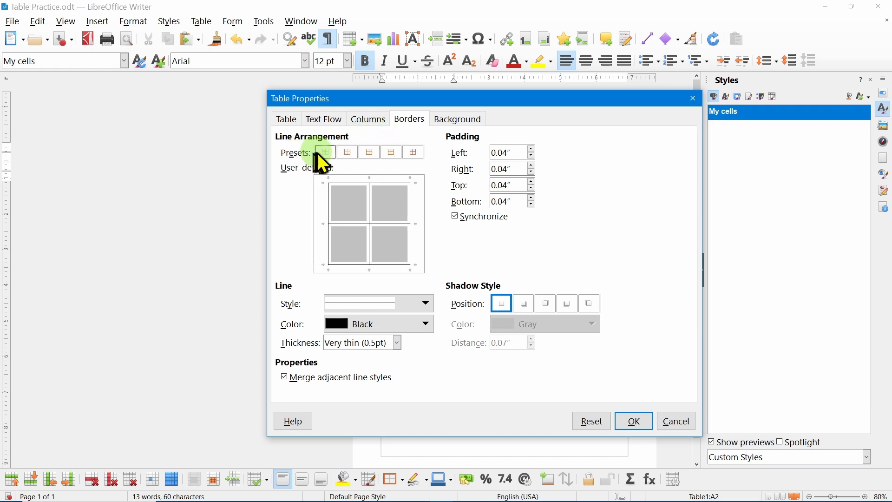
left_click(411, 155)
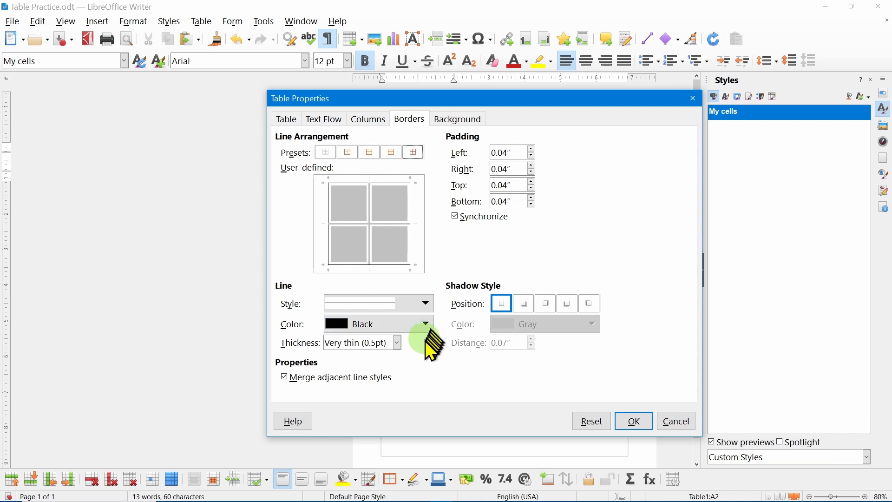
left_click(398, 344)
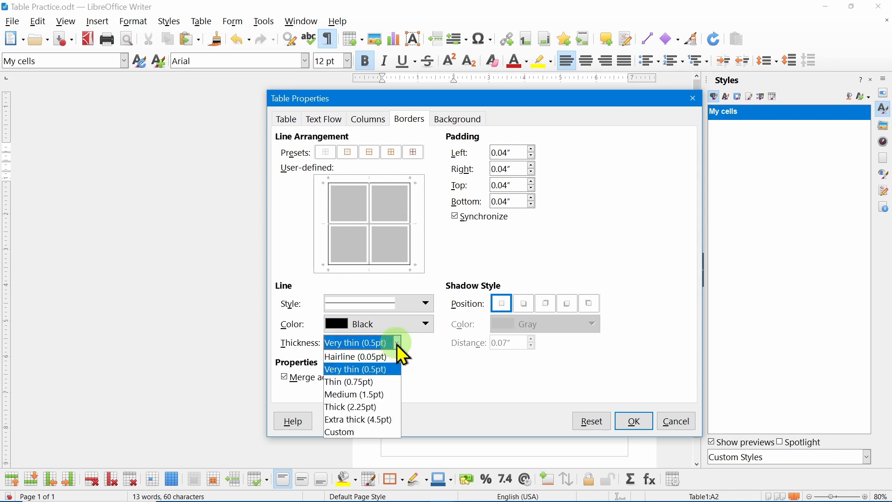
left_click(372, 397)
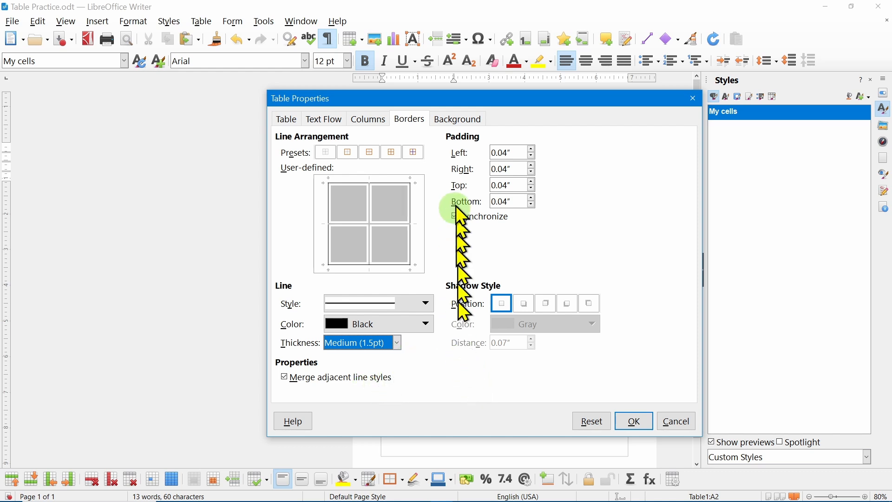
Fill the whole table's background with Light Gold 4 and enter Getting Started in the empty Project Name cell.
left_click(458, 120)
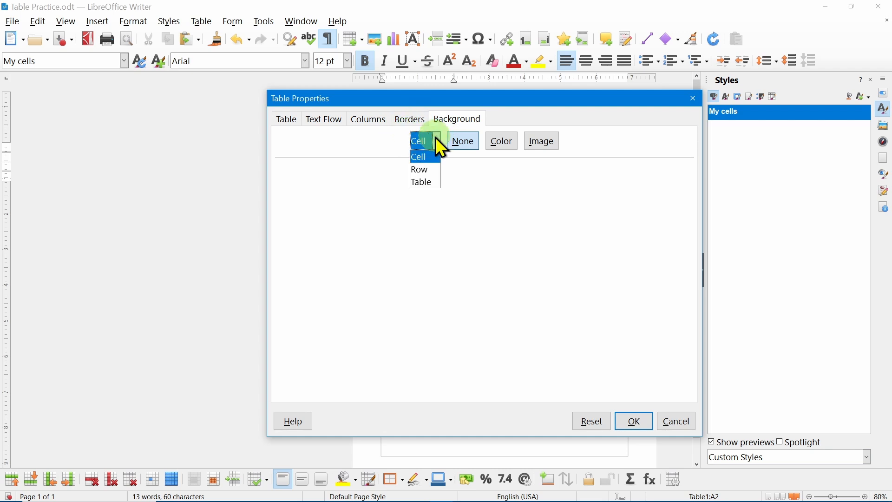
left_click(422, 183)
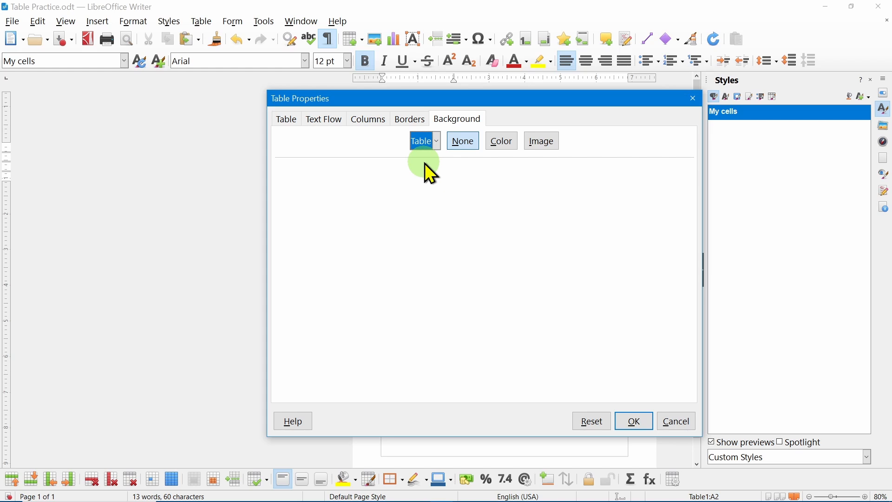
left_click(494, 142)
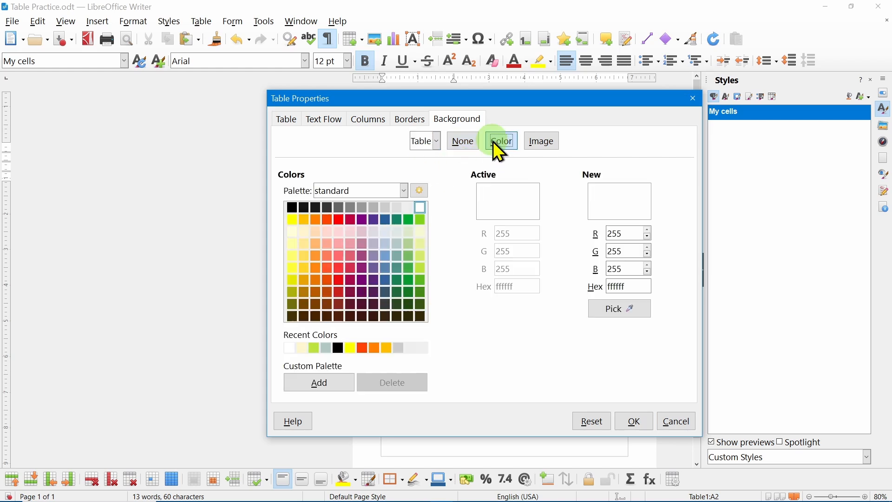
left_click(306, 231)
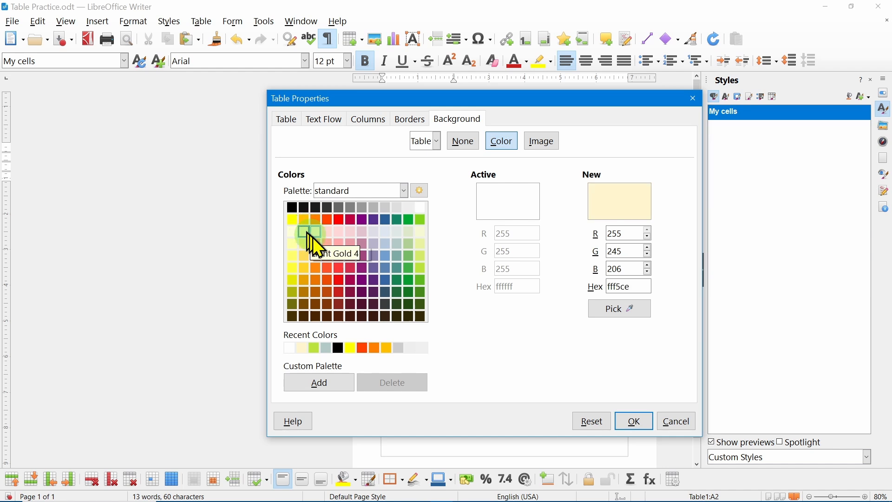
left_click(641, 423)
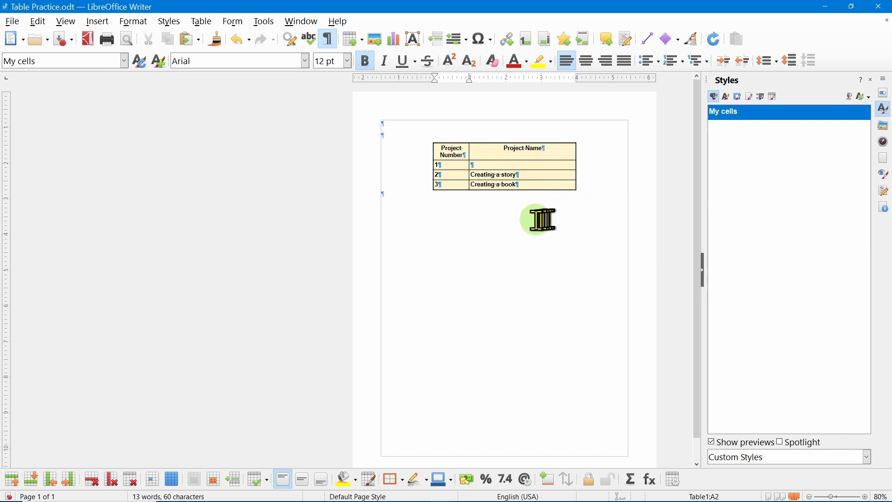
left_click(490, 167)
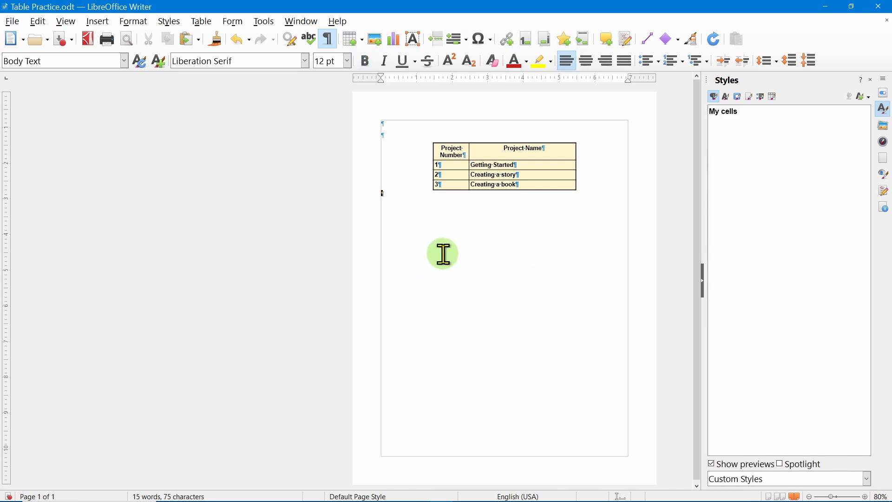
Start a caption for the project table with the text My Practice Table.
left_click(455, 165)
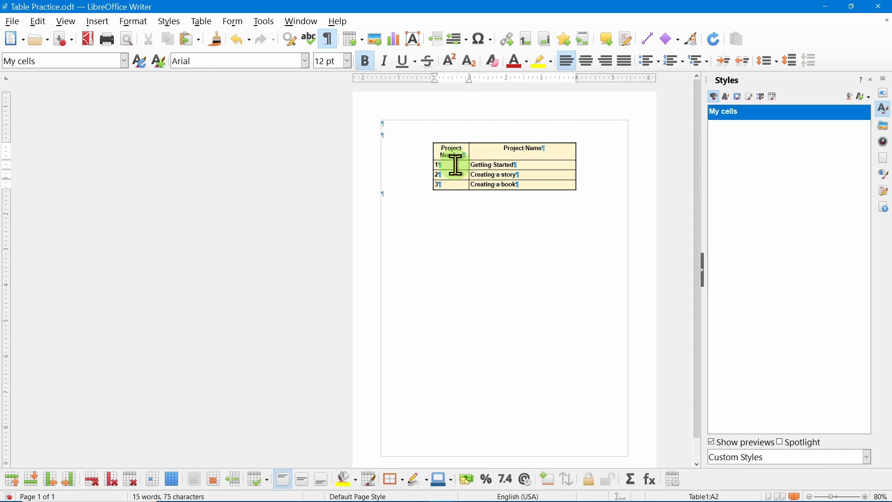
right_click(456, 165)
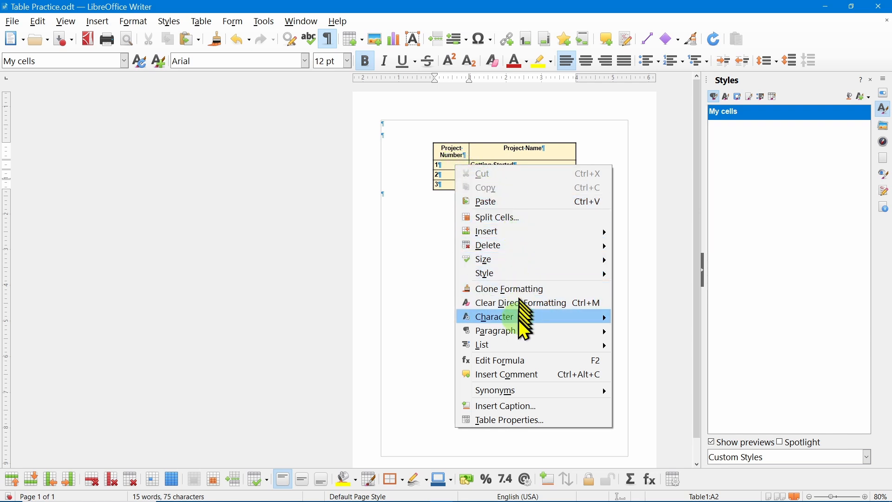
left_click(508, 407)
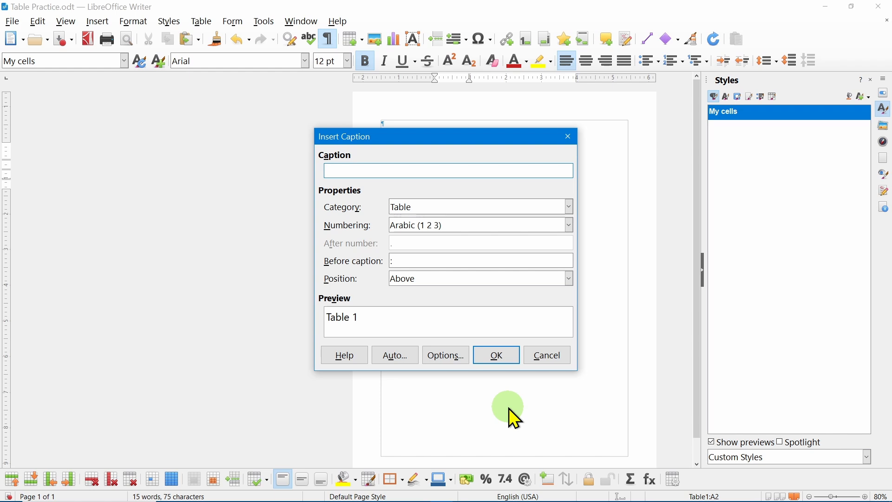
type("My Practice Table")
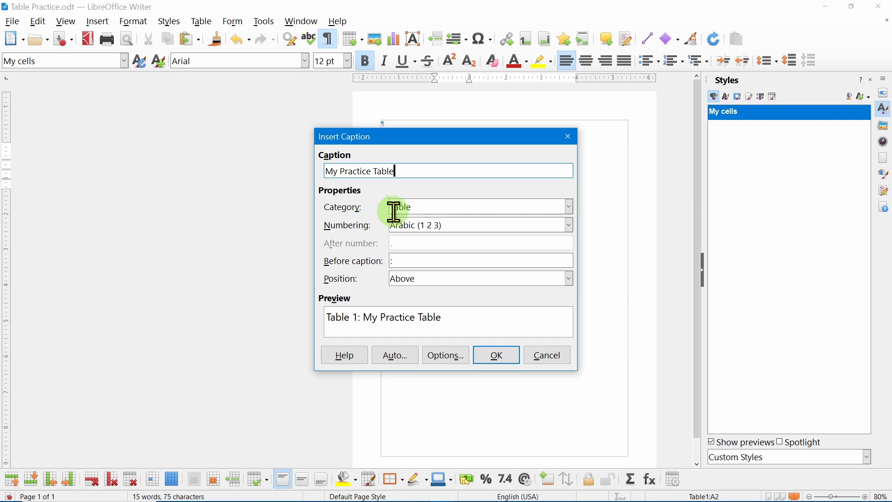
Try the Illustration and [None] categories for the caption, and return the category to Table.
left_click(570, 207)
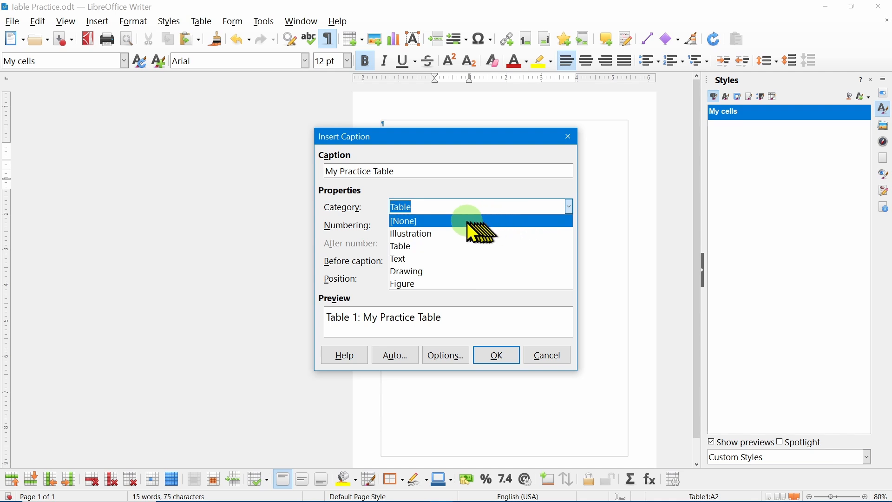
left_click(436, 250)
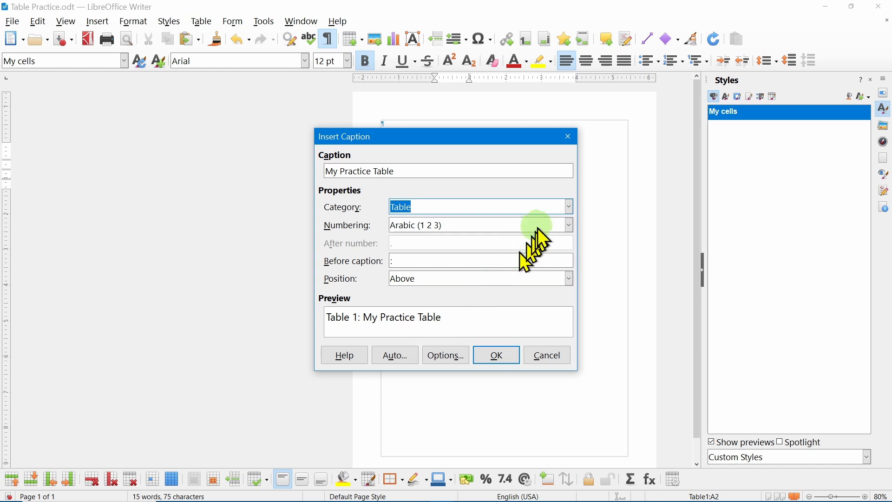
left_click(571, 209)
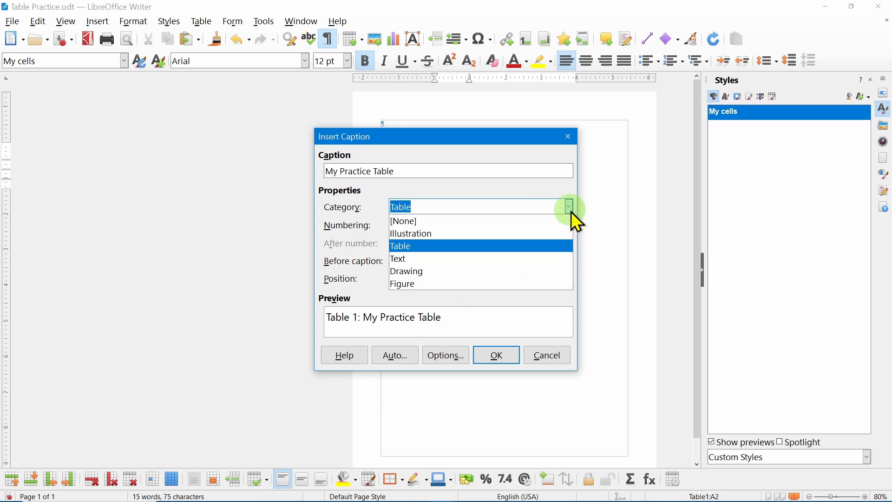
left_click(448, 229)
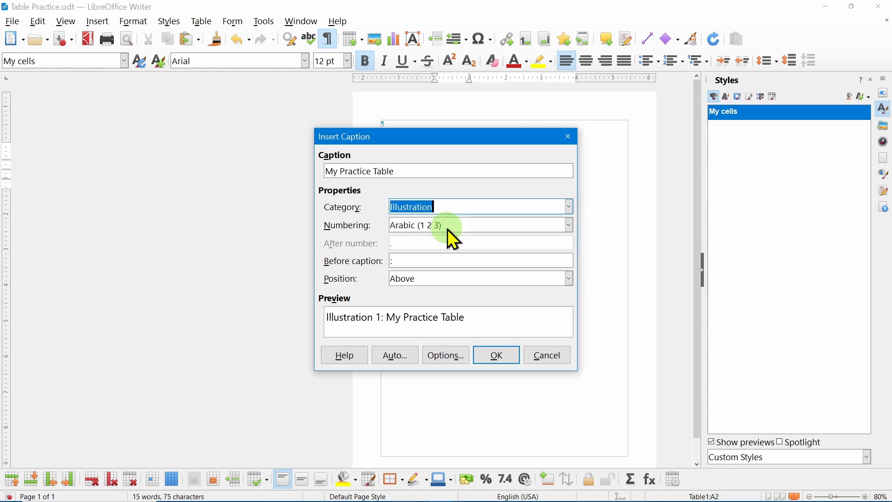
left_click(571, 207)
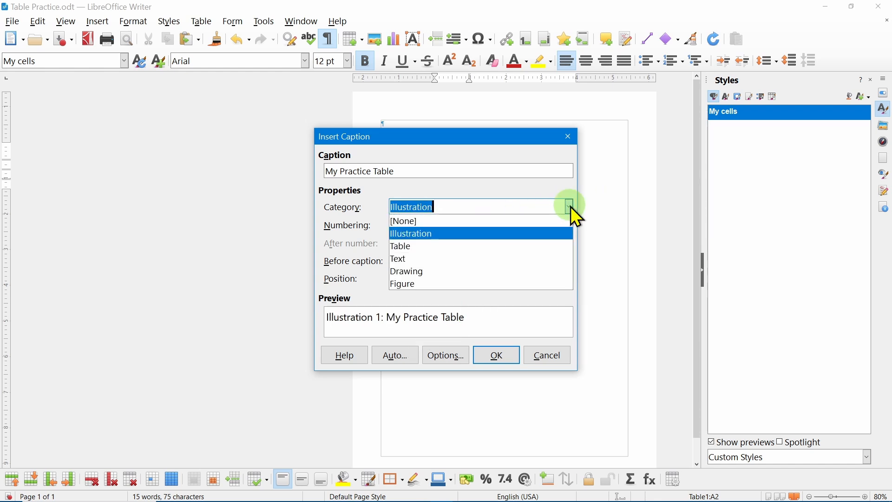
left_click(429, 222)
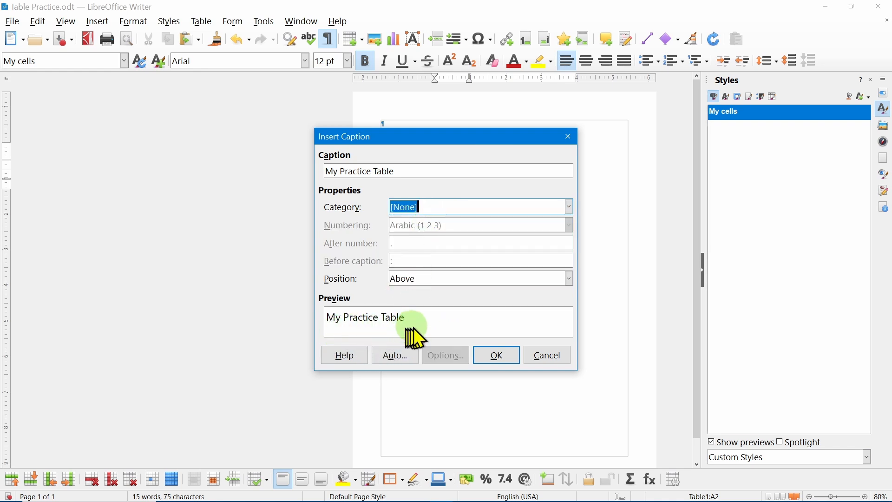
left_click(569, 208)
left_click(437, 244)
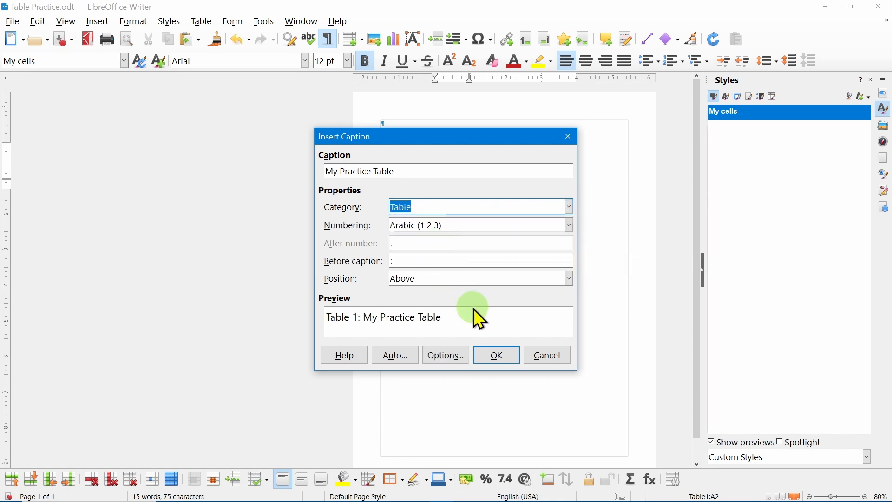
Keep the caption position set to Above and insert the caption.
key("Tab")
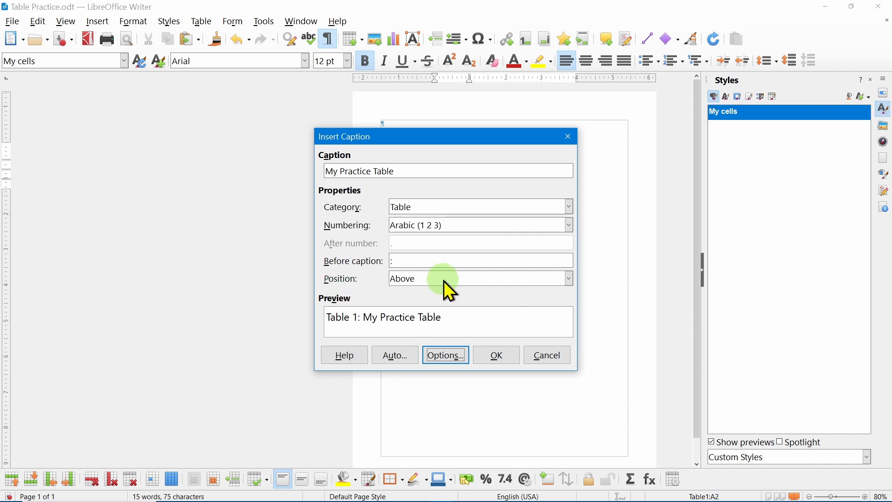
left_click(570, 279)
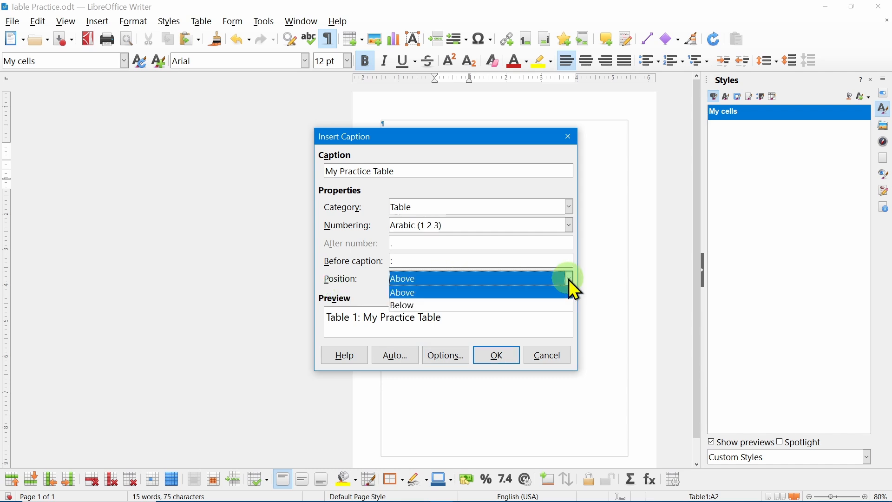
left_click(453, 306)
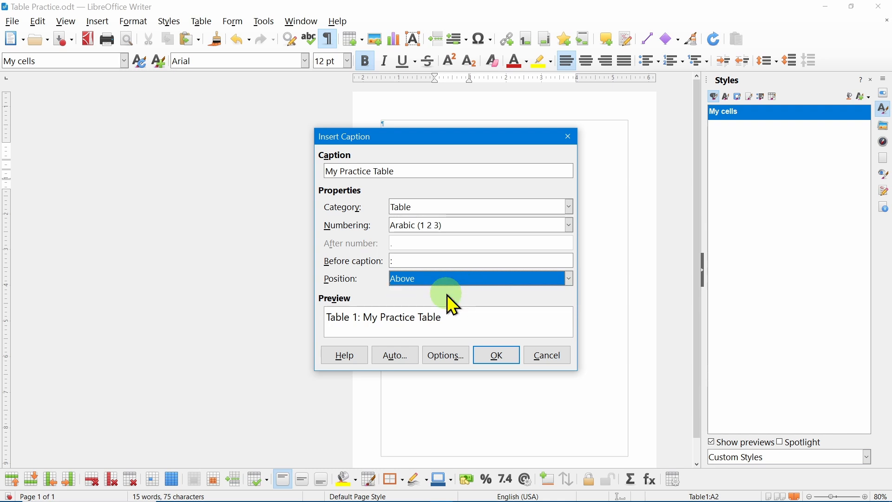
left_click(500, 355)
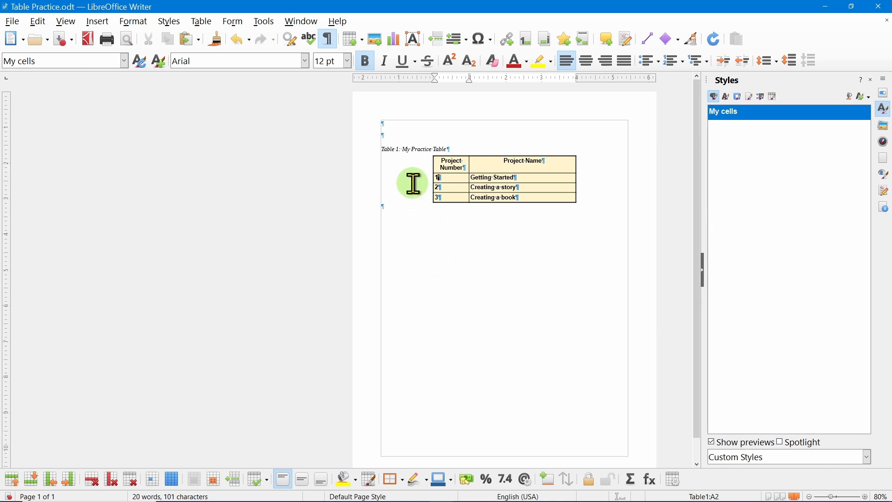
Center the table caption, make it bold at 14 pt, and remove its italics.
triple_click(410, 150)
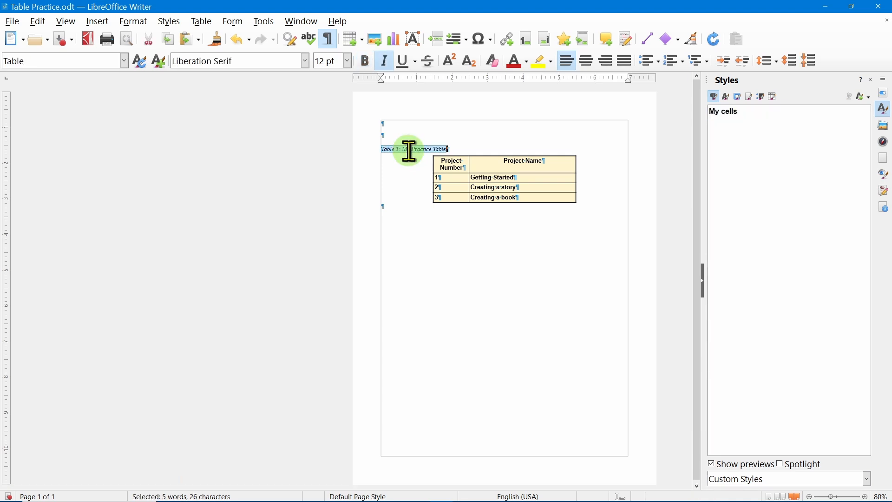
left_click(589, 65)
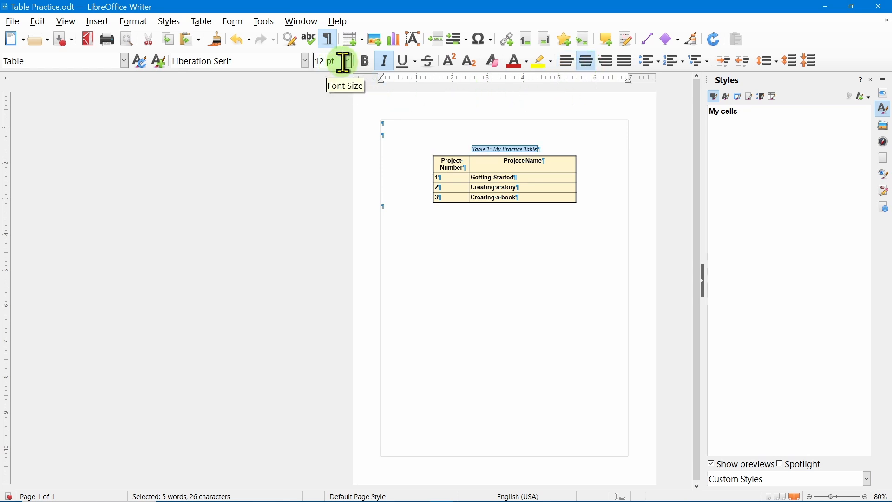
left_click(362, 66)
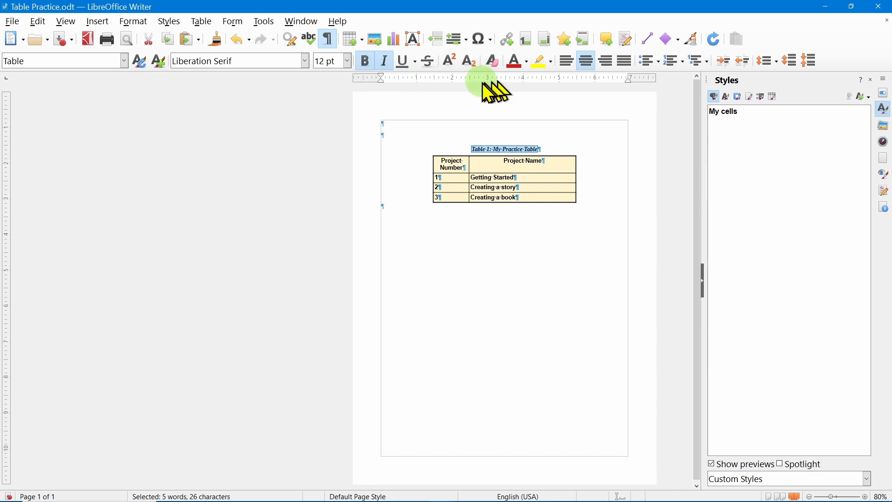
left_click(348, 61)
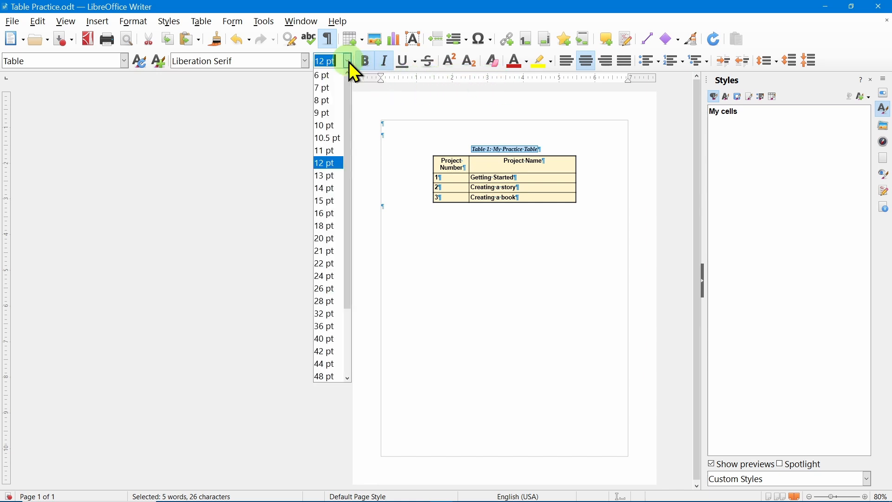
left_click(333, 192)
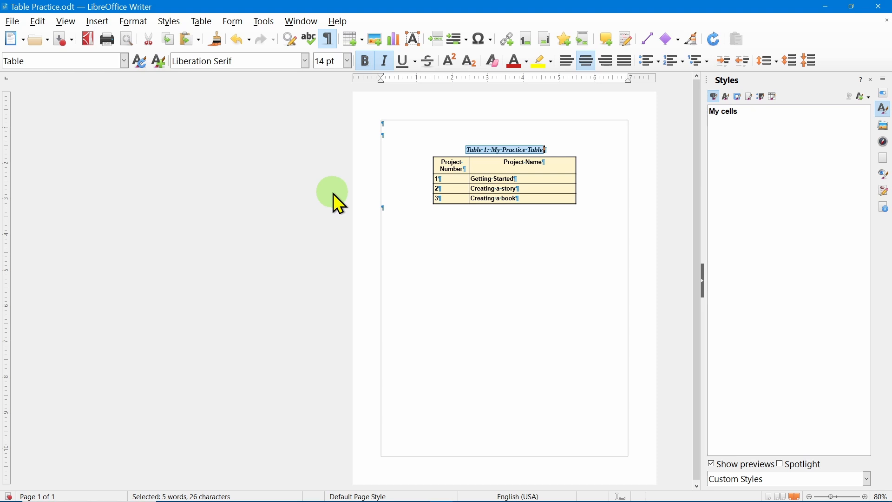
left_click(384, 57)
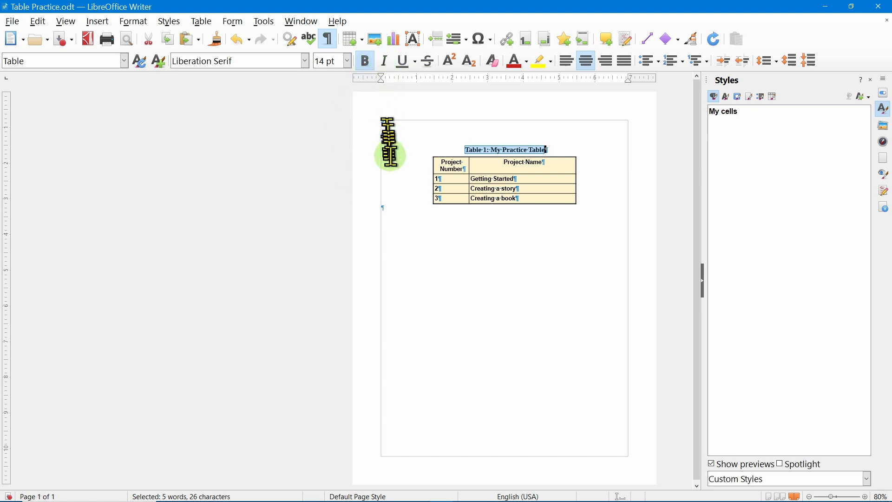
left_click(401, 206)
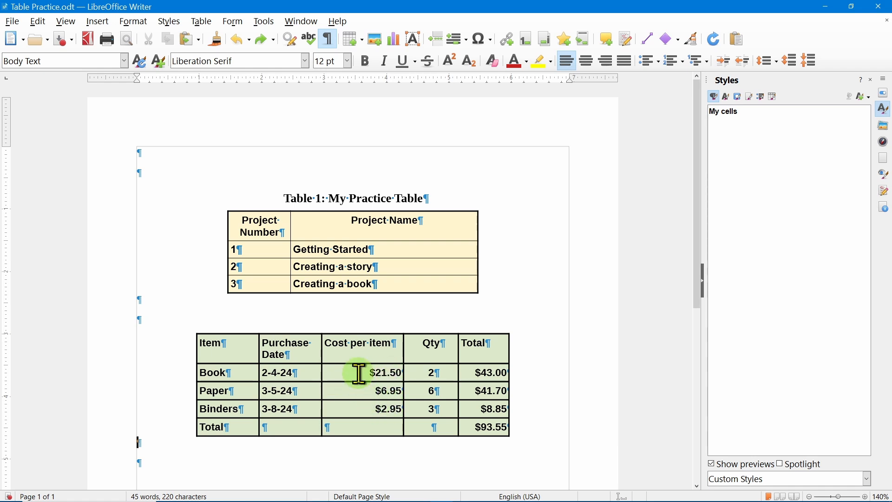
Apply the currency format to the Cost per item cells of the Book, Paper and Binders rows.
left_click_drag(363, 373, 385, 408)
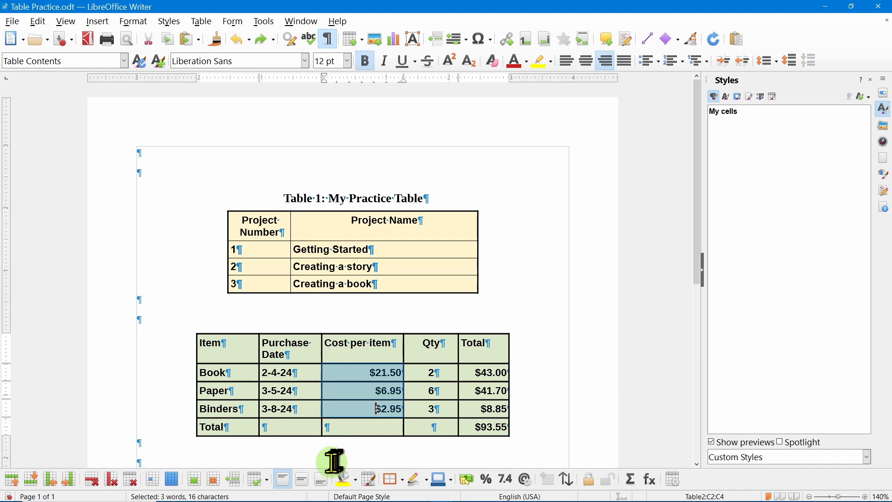
left_click(468, 480)
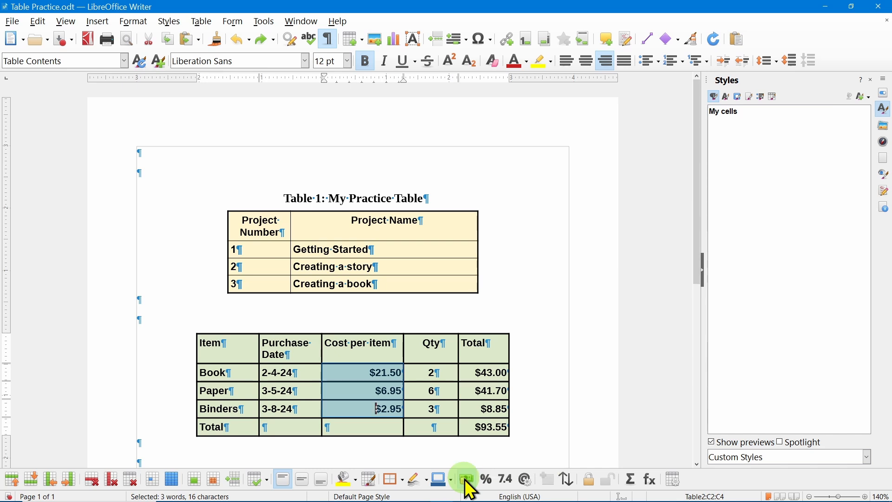
left_click(526, 441)
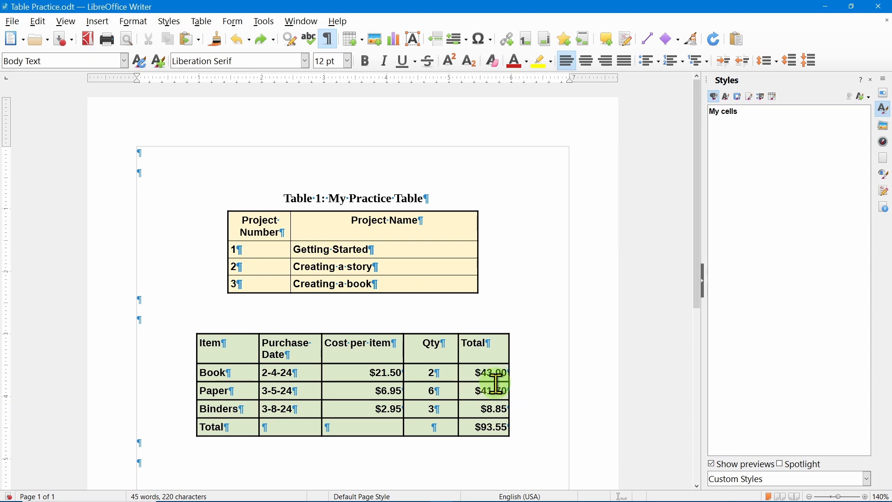
Examine the formula in the Total cell of the Book row, keeping it as it is.
mouse_move(488, 376)
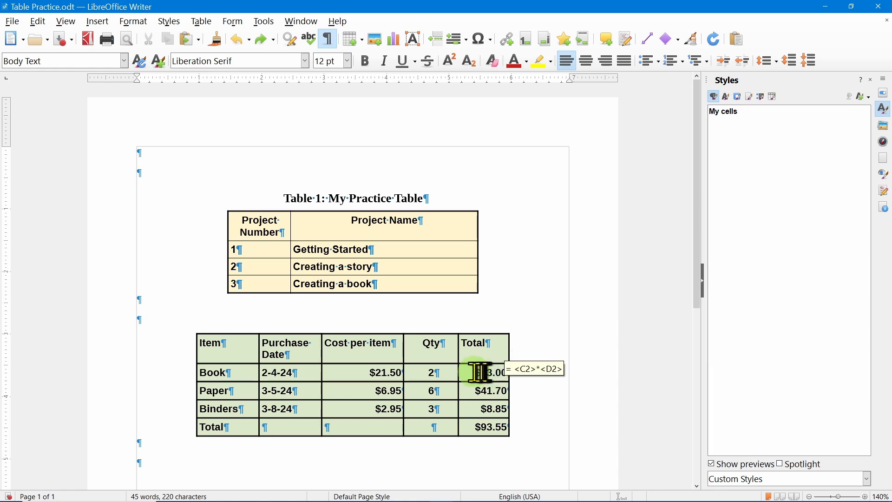
left_click(480, 371)
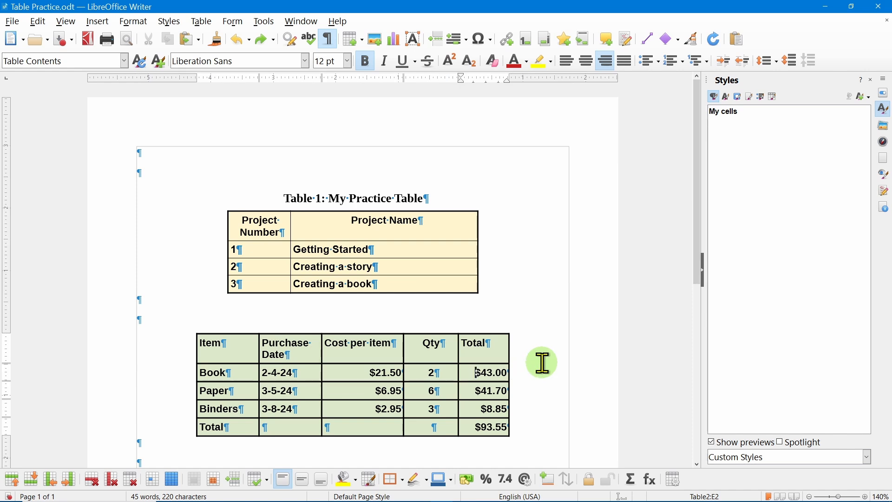
key("F2")
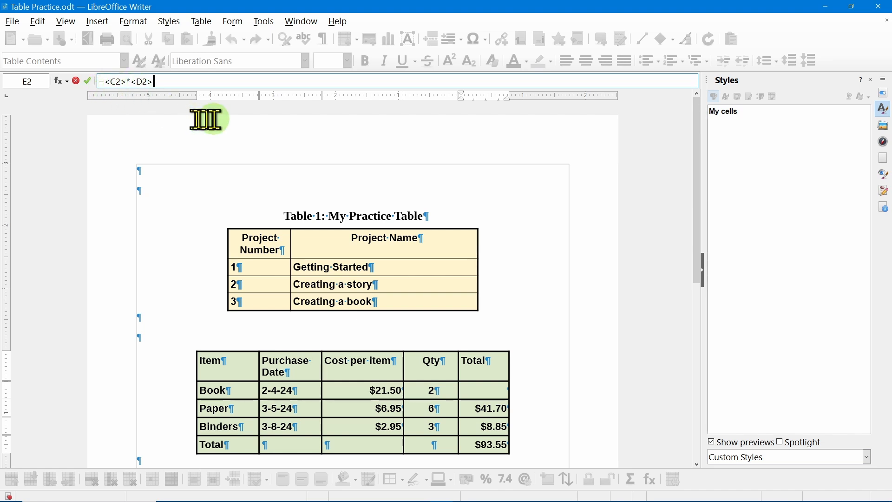
key("Return")
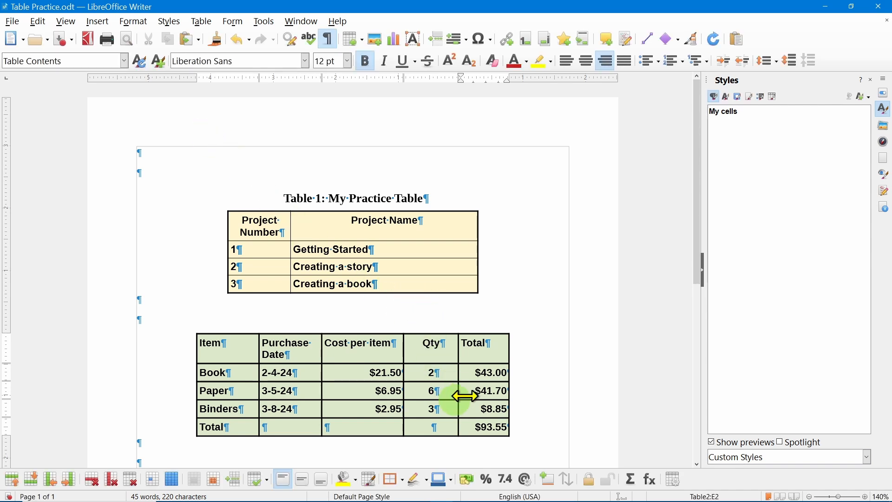
Switch to the Table Practice document in Writer and apply the Heading 1 style to the line "Frames added to list of useful tools.".
mouse_move(480, 425)
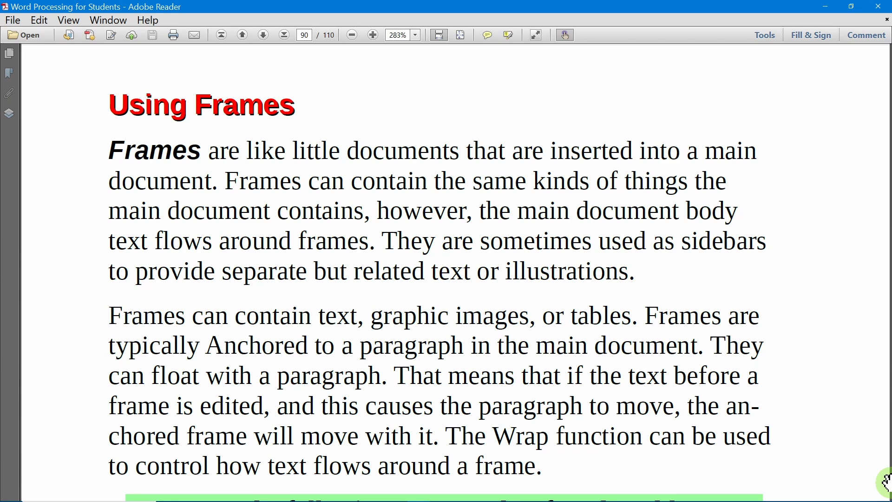
key("alt+Tab")
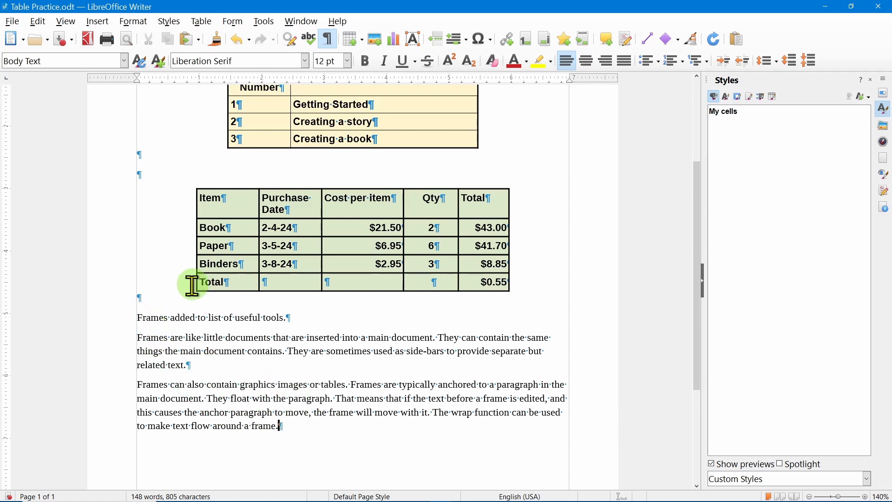
left_click(180, 320)
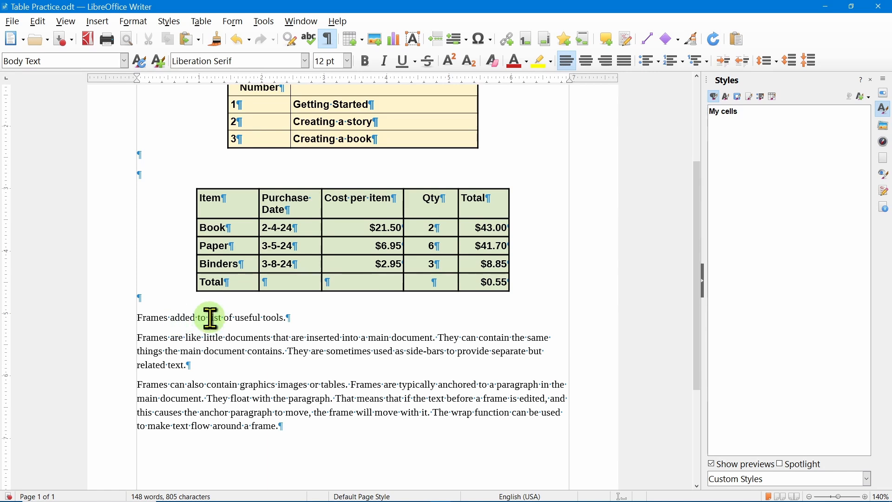
left_click_drag(210, 319, 200, 318)
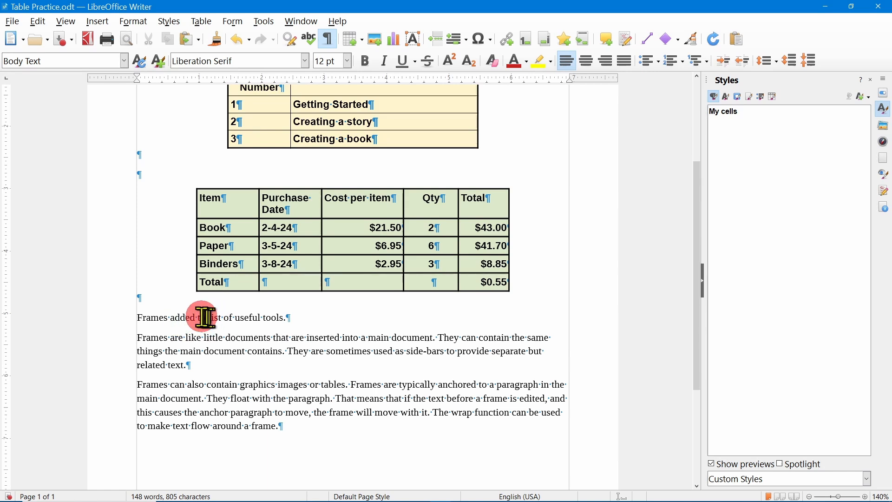
left_click(123, 65)
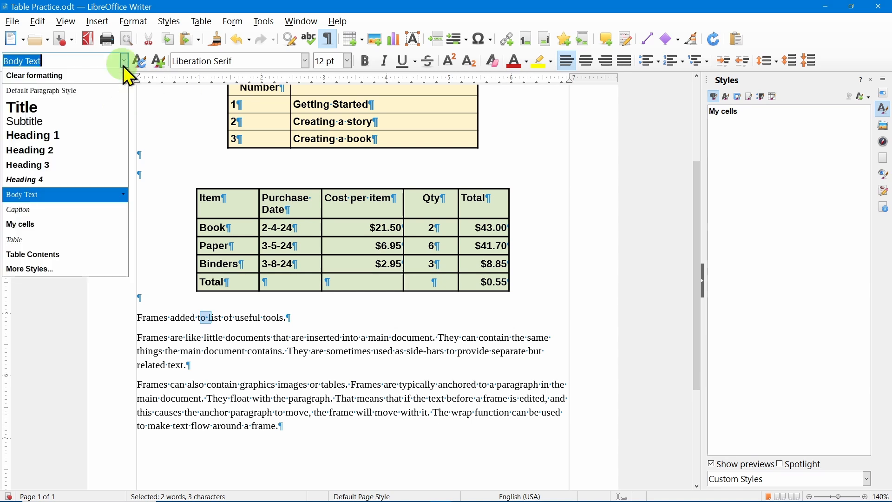
left_click(71, 139)
Start inserting a frame in the first paragraph below the heading and set its width to 2.5".
left_click(249, 366)
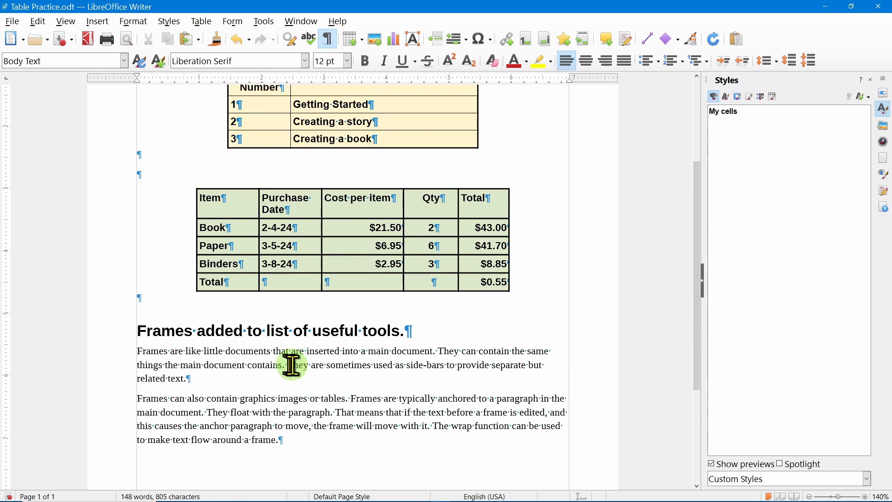
left_click(95, 22)
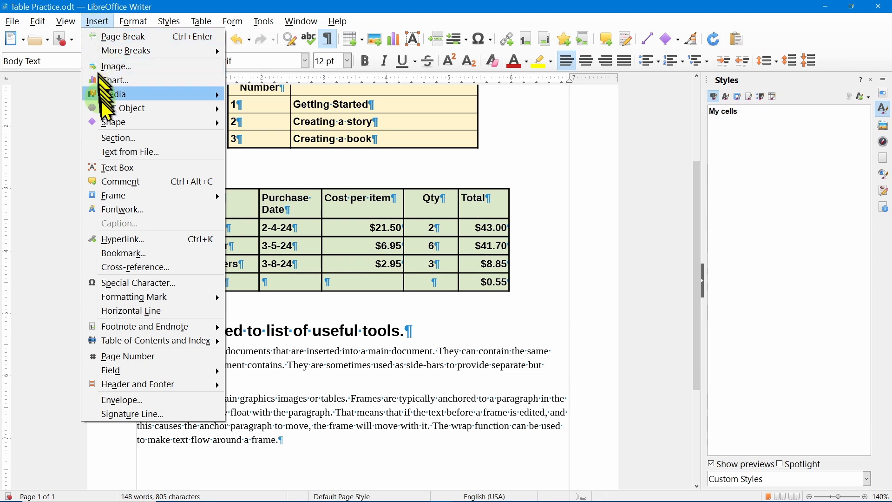
mouse_move(122, 195)
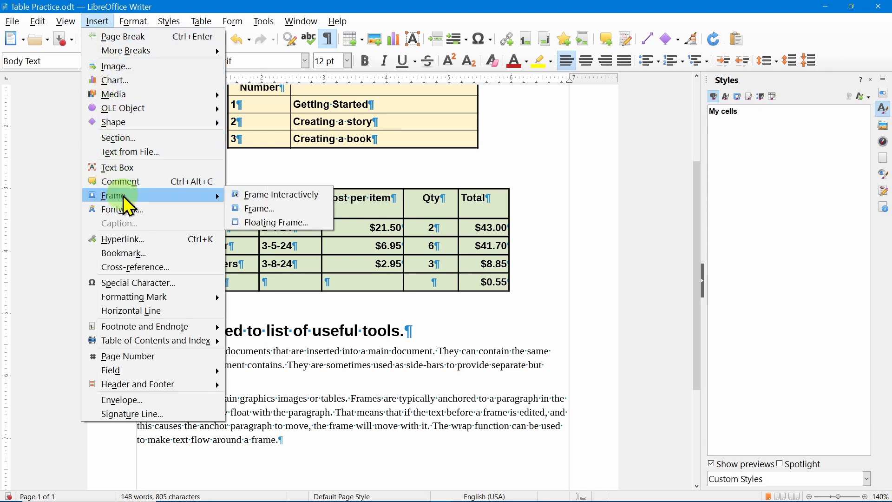
left_click(263, 207)
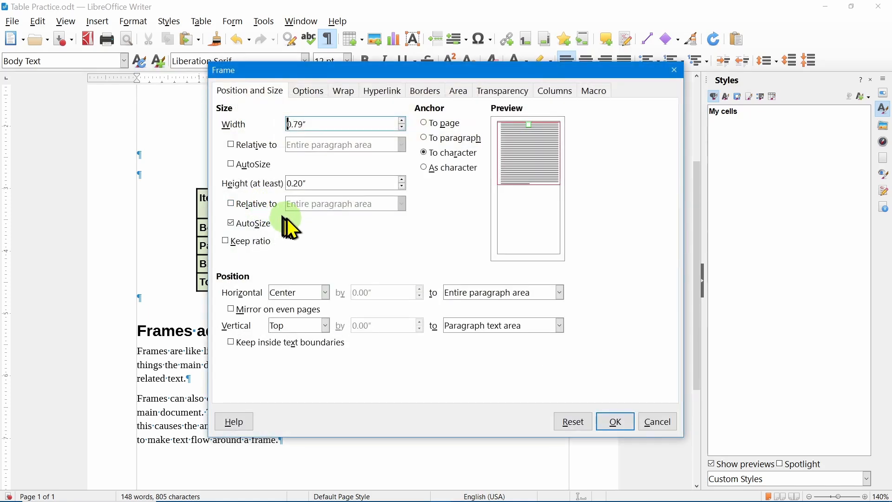
left_click(315, 121)
left_click_drag(315, 121, 277, 122)
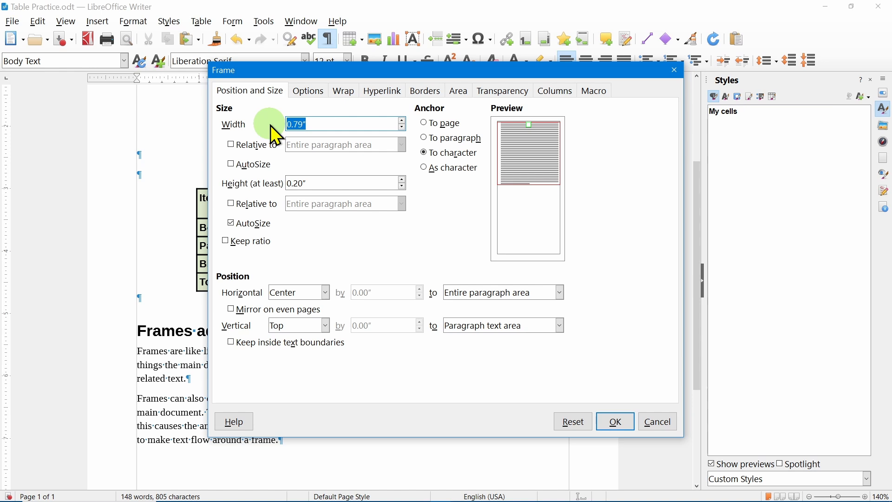
type("2.5")
Anchor the frame to the paragraph, aligned horizontally Right, with its text wrap set to Before.
left_click(431, 136)
left_click(325, 292)
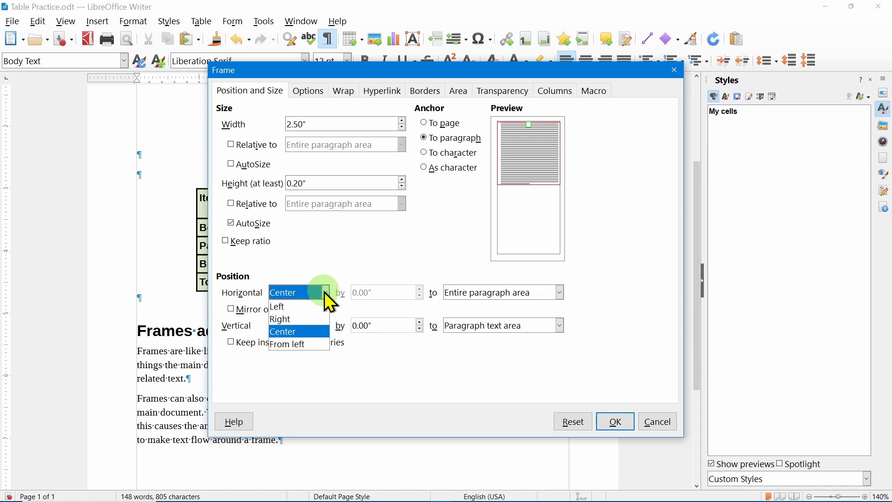
left_click(297, 322)
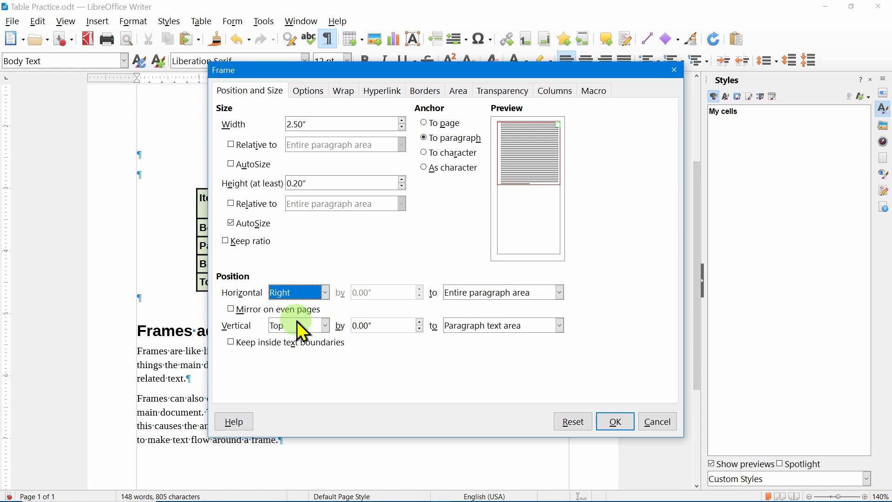
left_click(344, 91)
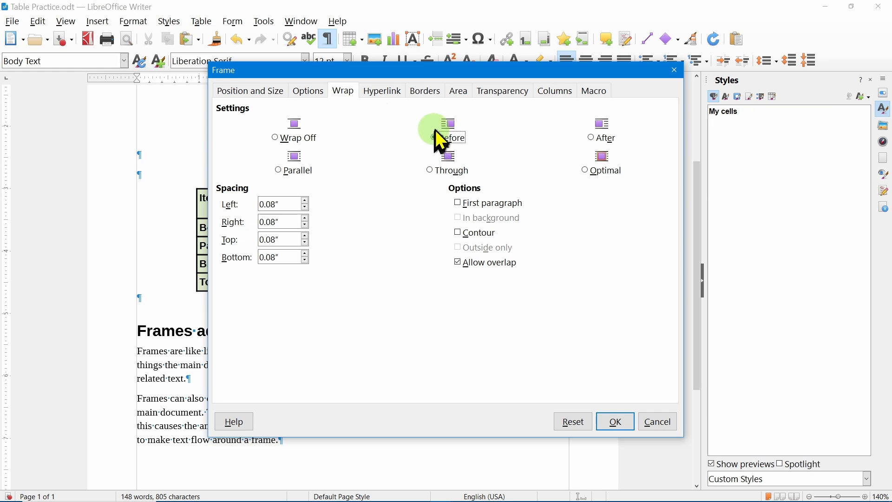
Give the frame a box border on all four sides with Thick (2.25pt) lines and insert it.
left_click(428, 94)
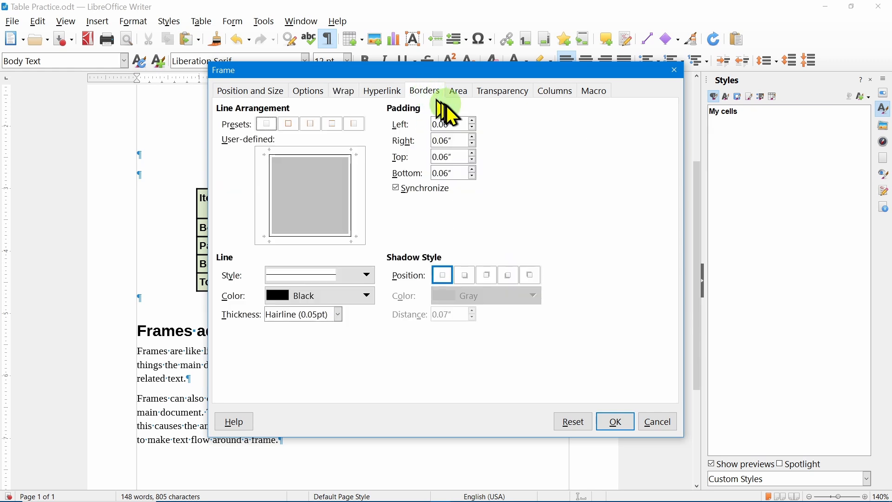
left_click(287, 124)
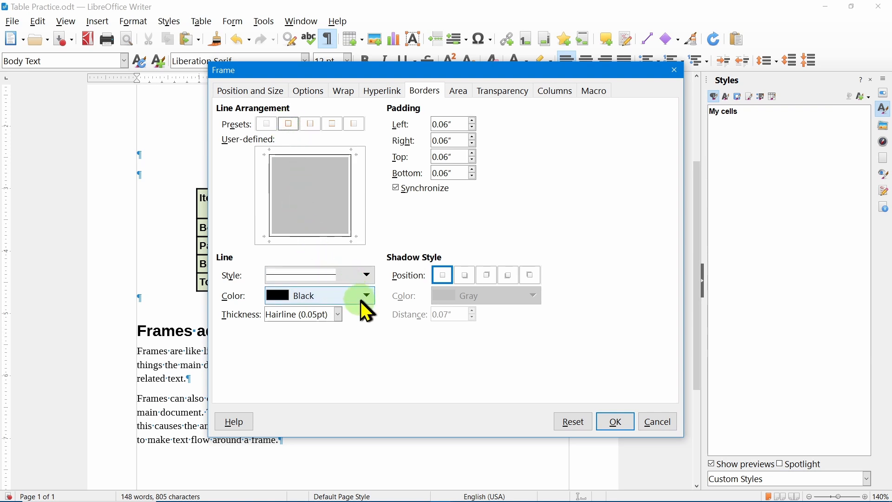
left_click(337, 316)
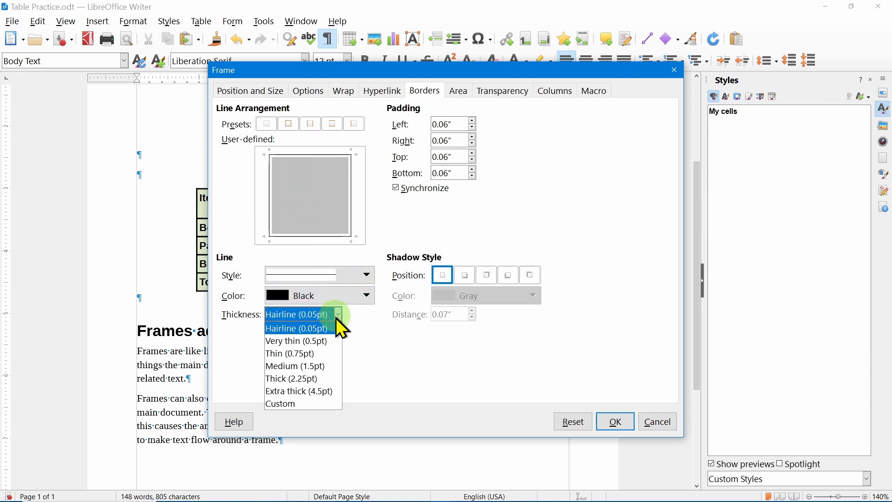
left_click(316, 379)
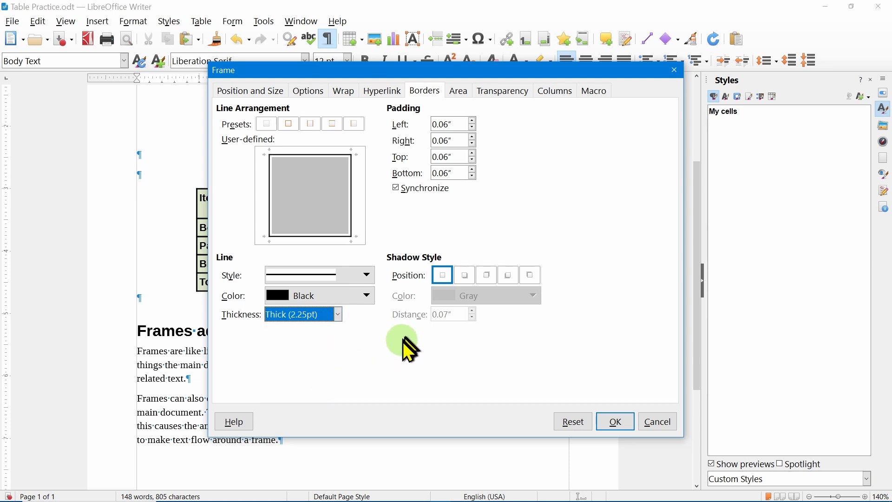
left_click(621, 421)
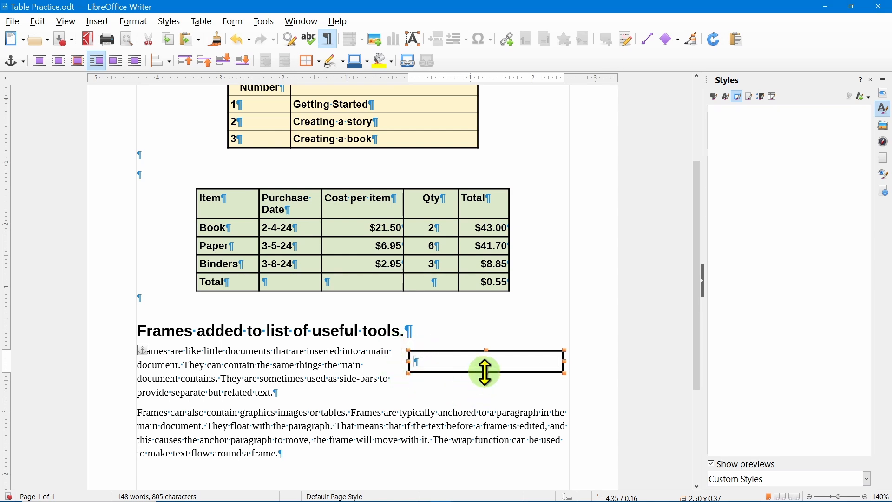
Extend the frame downward to about 2.00" high and place the text cursor inside it.
left_click_drag(486, 372, 489, 474)
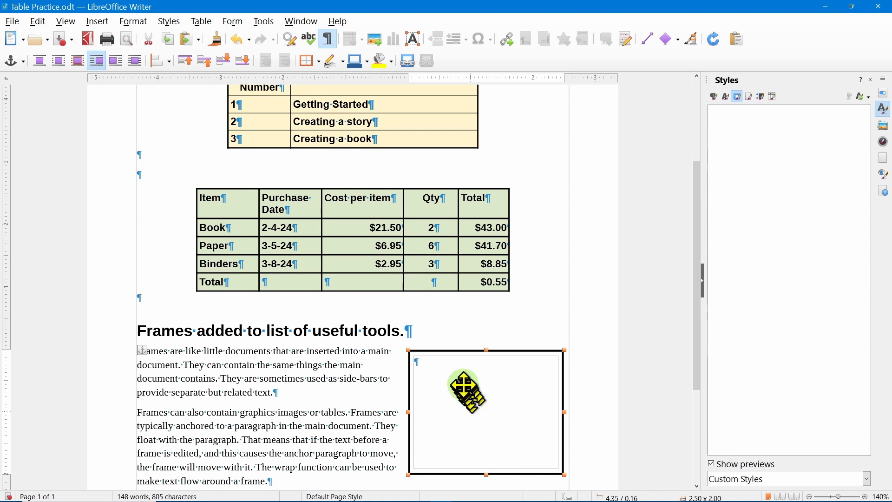
left_click(333, 365)
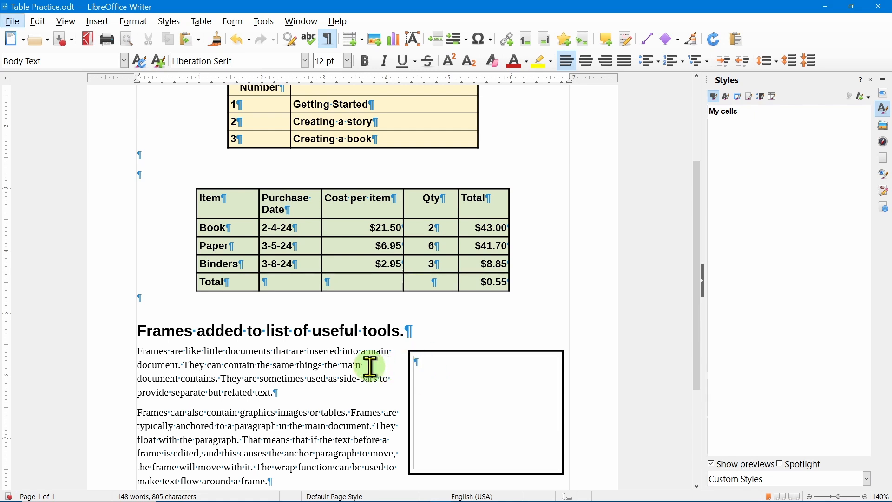
left_click(428, 364)
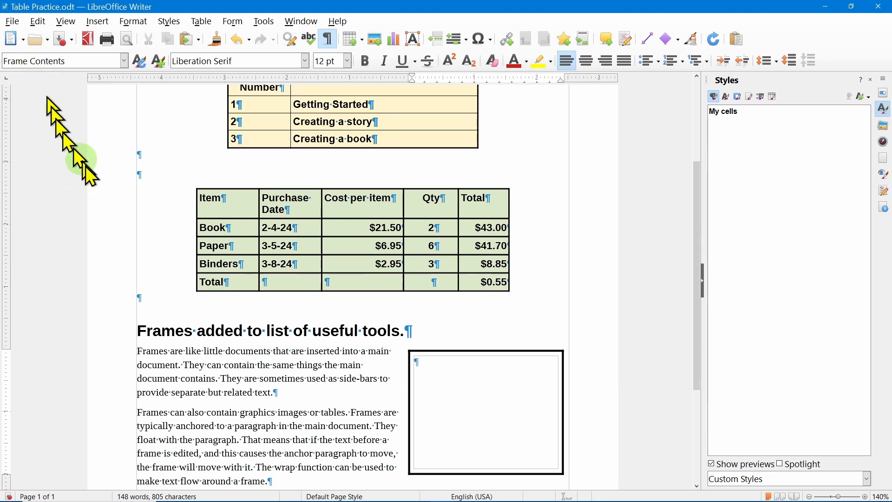
left_click(327, 311)
left_click(438, 363)
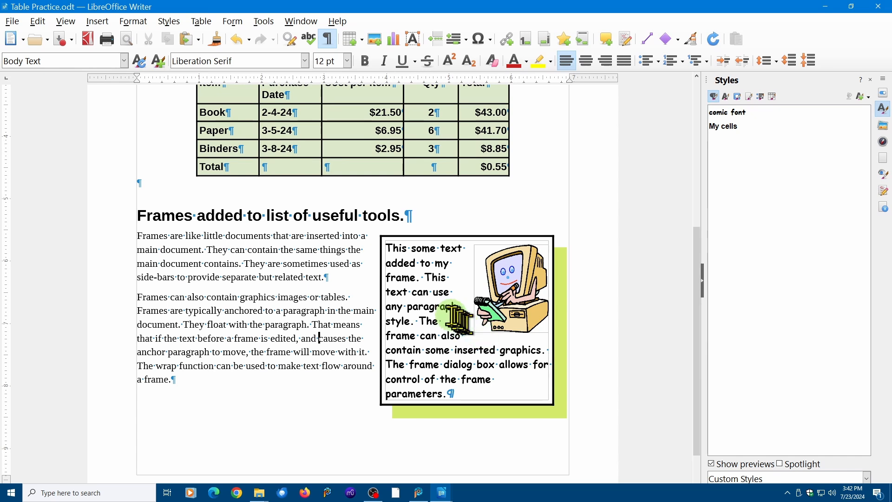
left_click(431, 310)
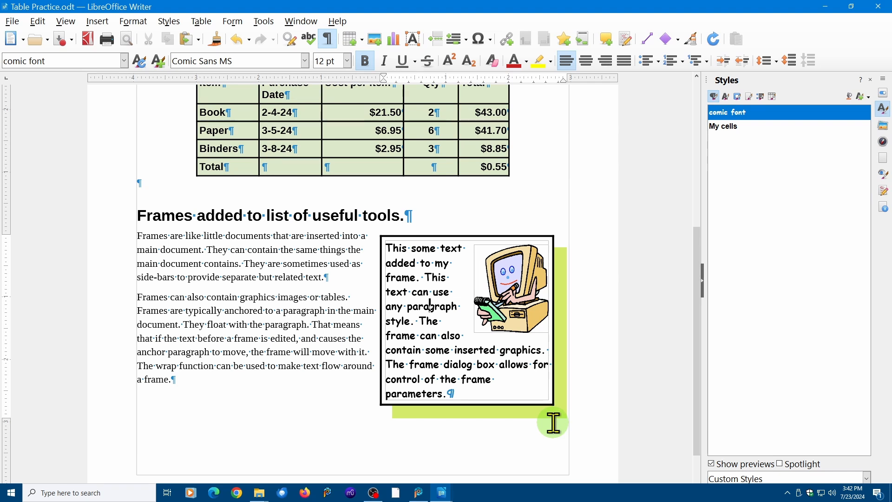
left_click(486, 435)
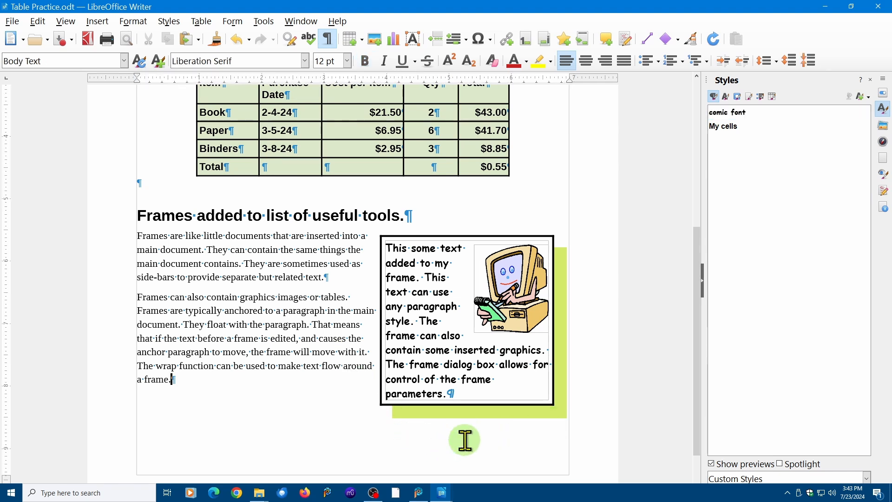